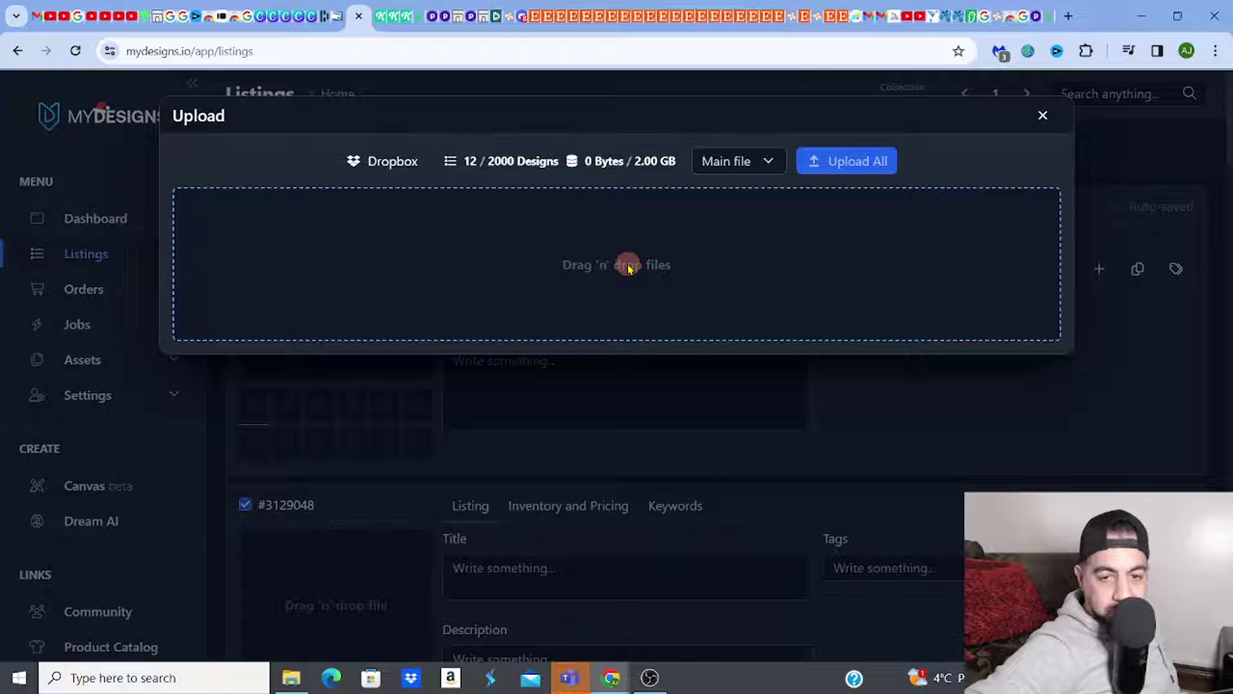
Step: Upload the 11 pink Christmas watercolor PNGs, from the fireplace through the gnome, from the Downloads folder as main files
{"action": "left_click", "coordinate": [628, 267]}
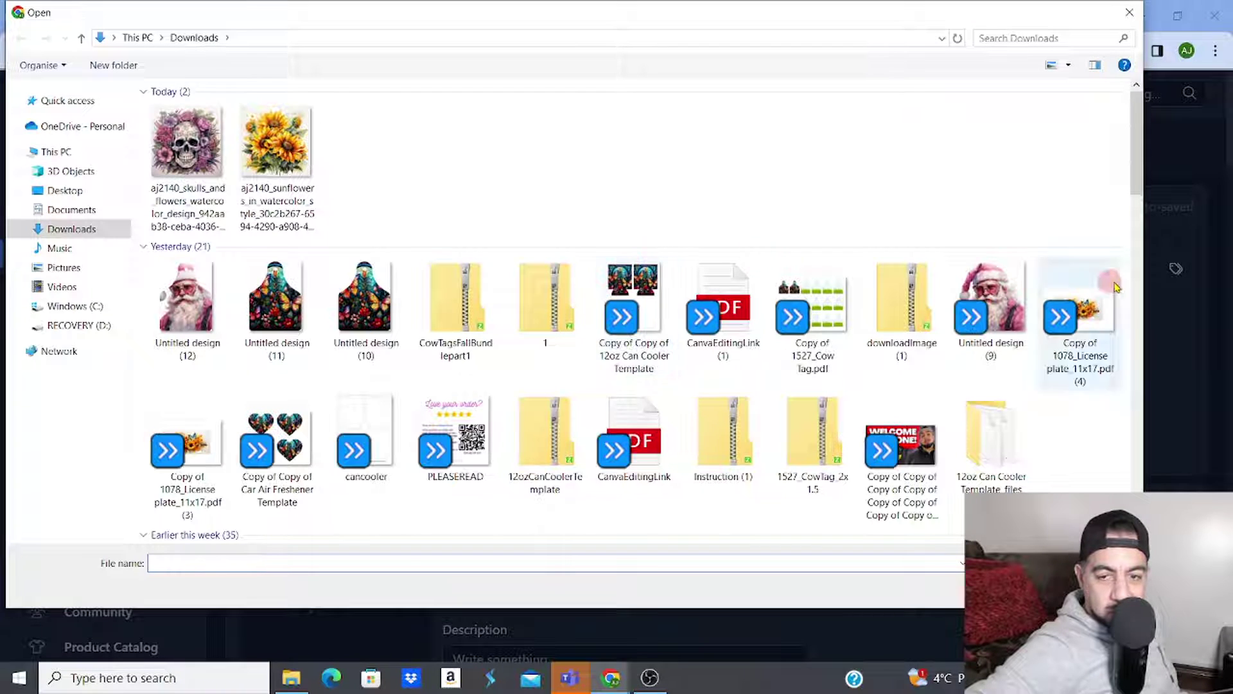
{"action": "left_click_drag", "start_coordinate": [1136, 183], "coordinate": [1142, 421]}
{"action": "scroll", "coordinate": [1076, 202], "scroll_direction": "up", "scroll_amount": 3}
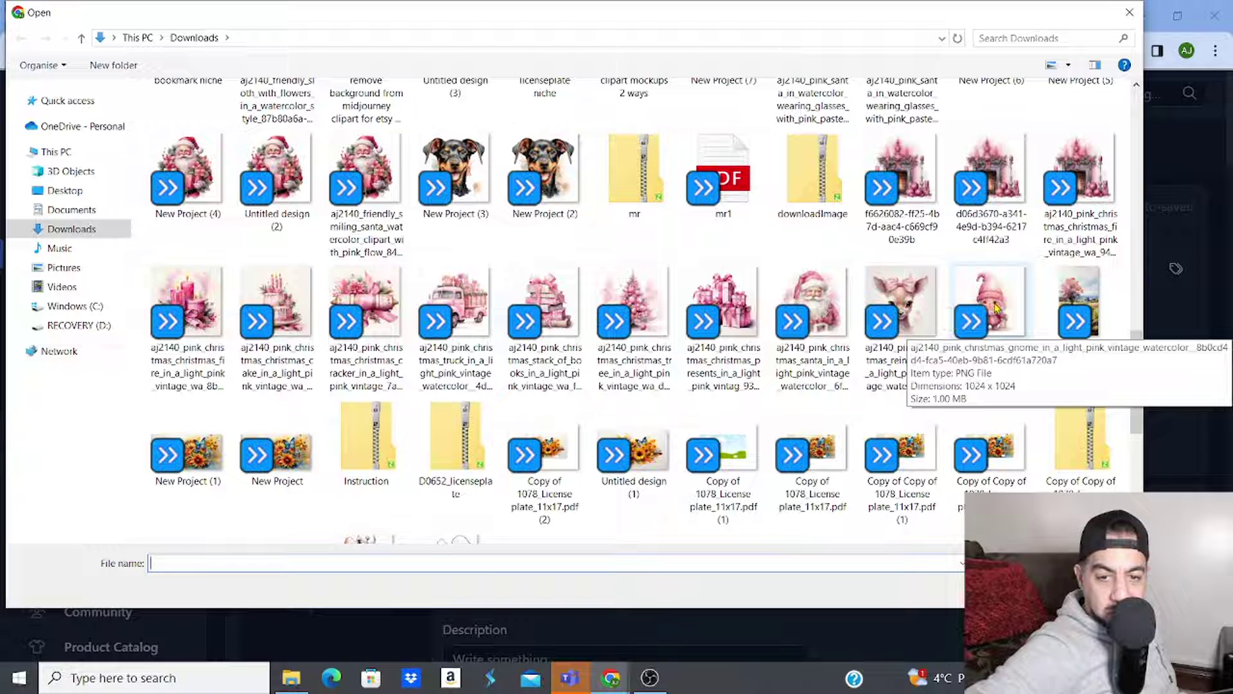
{"action": "left_click", "coordinate": [1071, 186]}
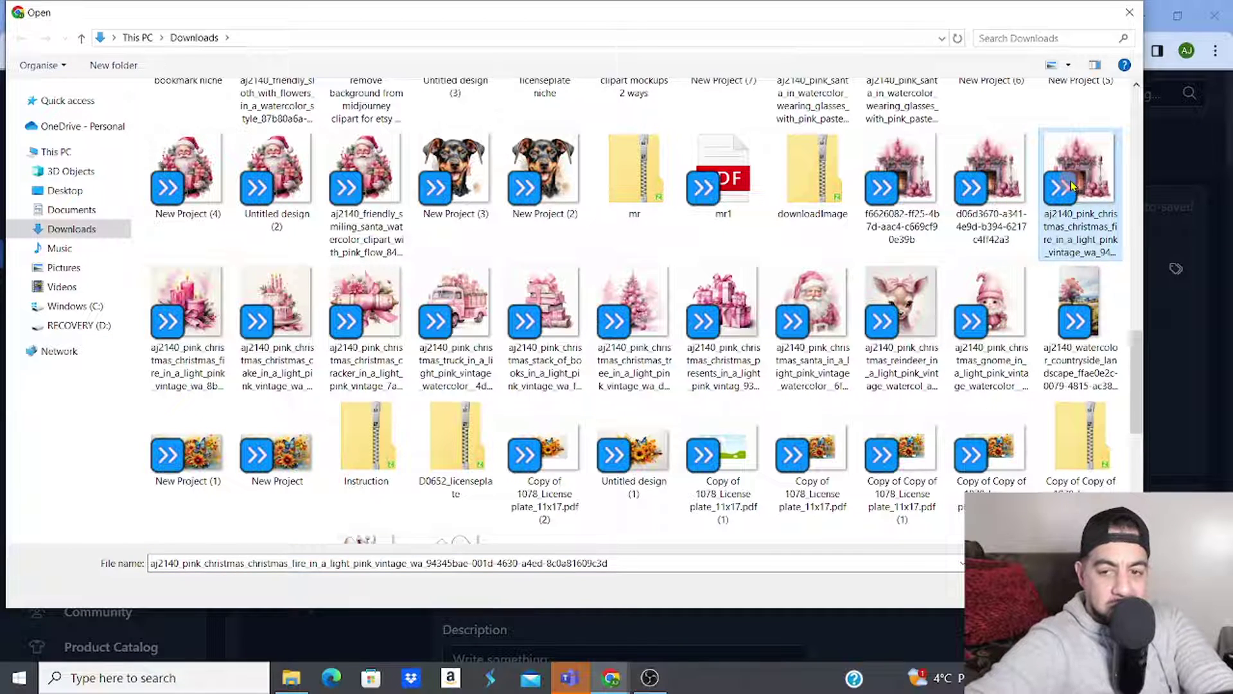
{"action": "left_click", "coordinate": [994, 293], "text": "shift"}
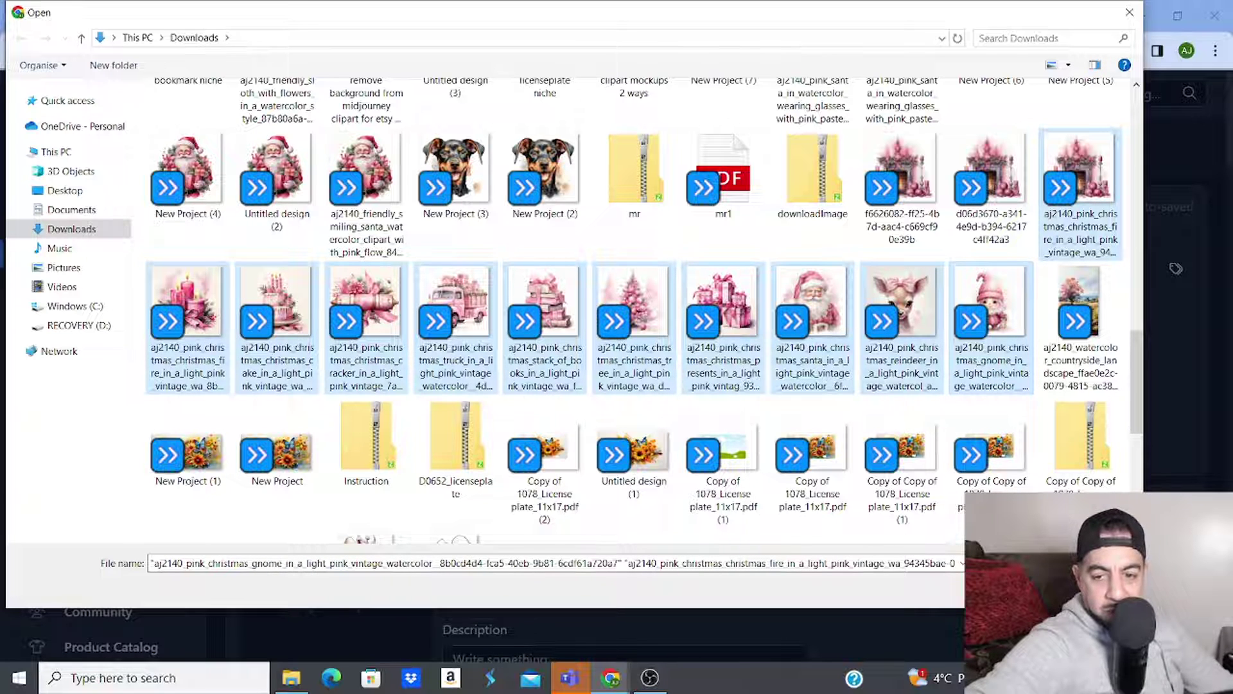
{"action": "key", "text": "Return"}
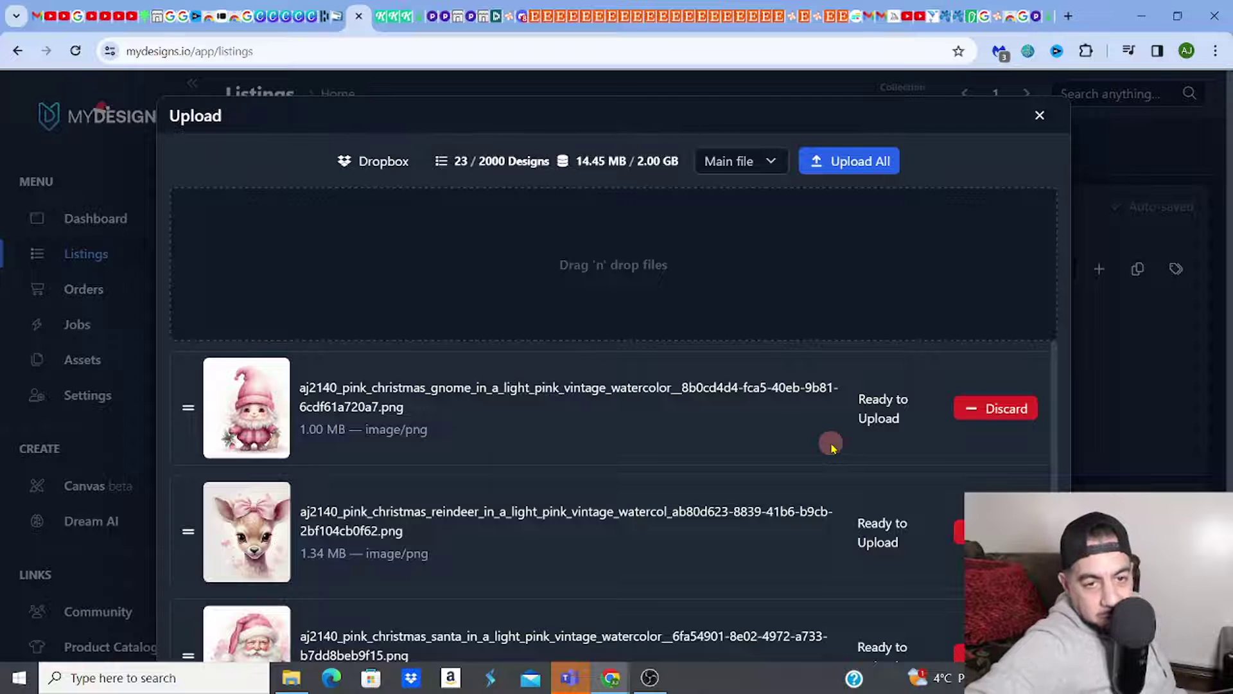
{"action": "left_click", "coordinate": [848, 161]}
{"action": "scroll", "coordinate": [765, 193], "scroll_direction": "down", "scroll_amount": 5}
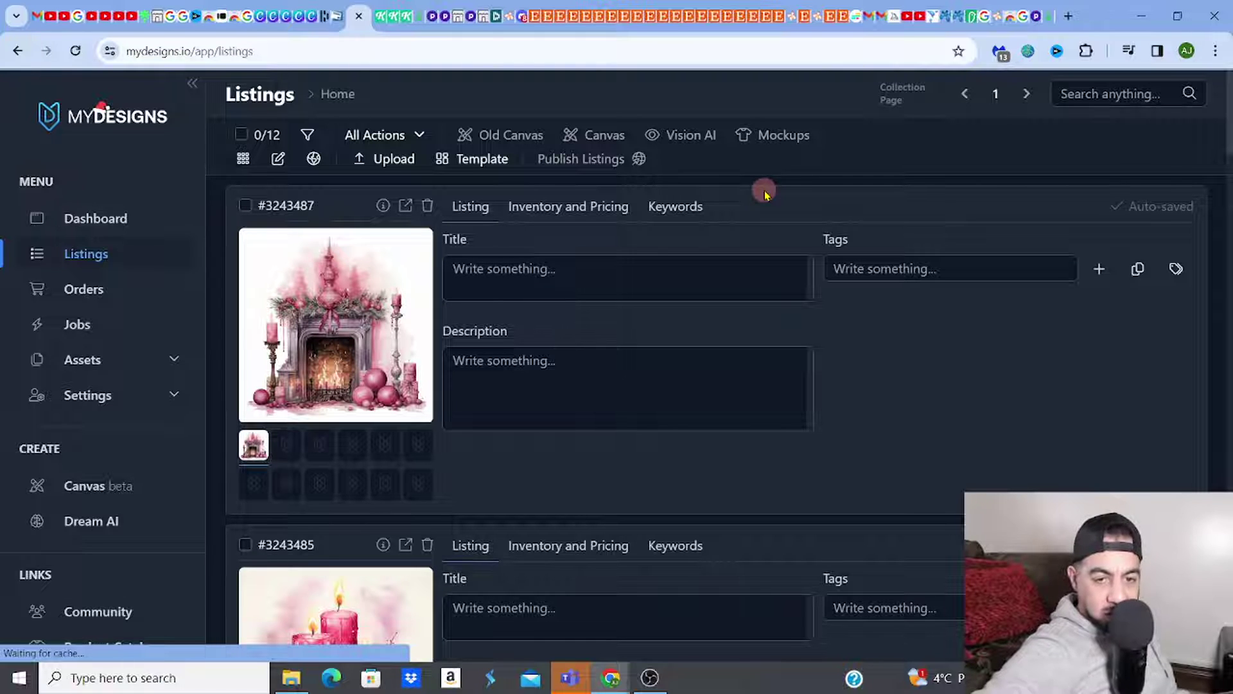
Step: Select all the uploaded listings, not just those on the current page
{"action": "left_click", "coordinate": [389, 143]}
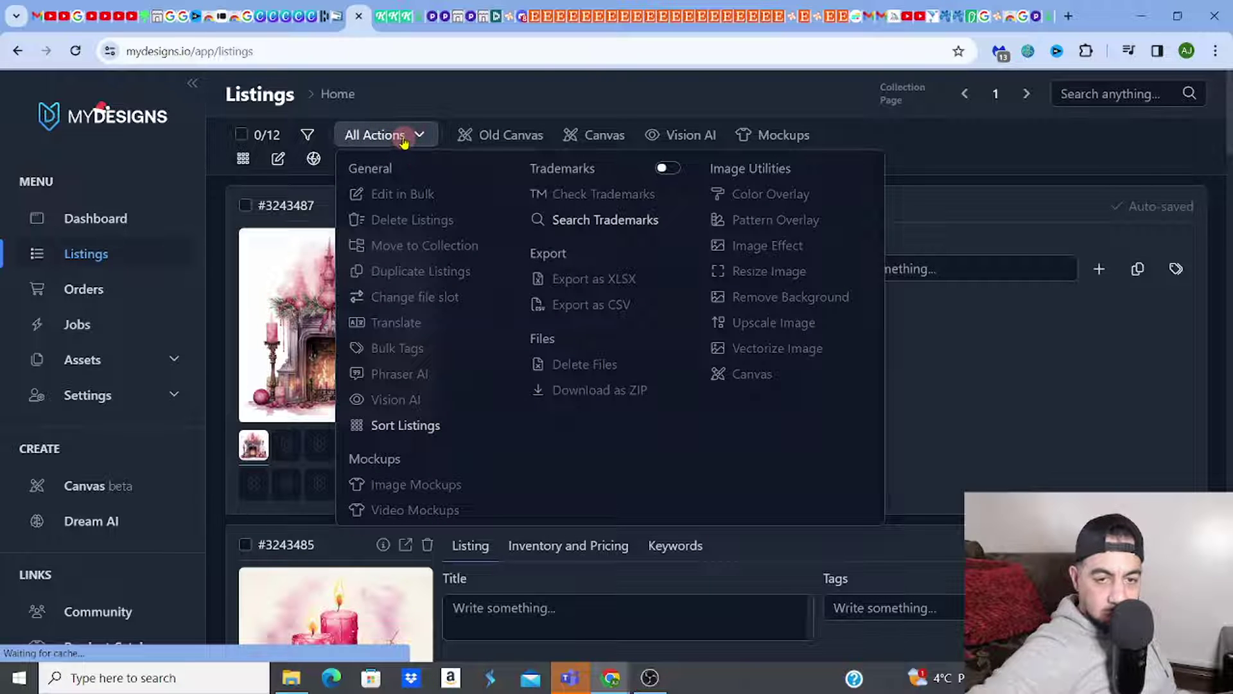
{"action": "left_click", "coordinate": [411, 132]}
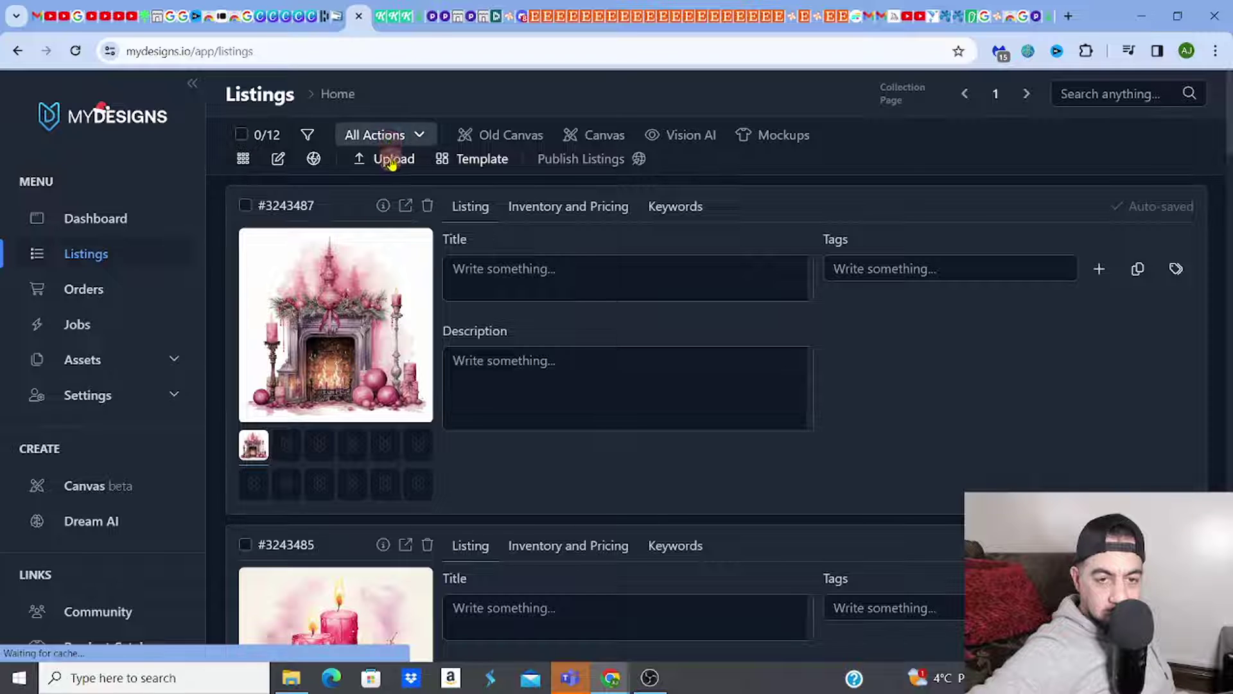
{"action": "left_click", "coordinate": [245, 136]}
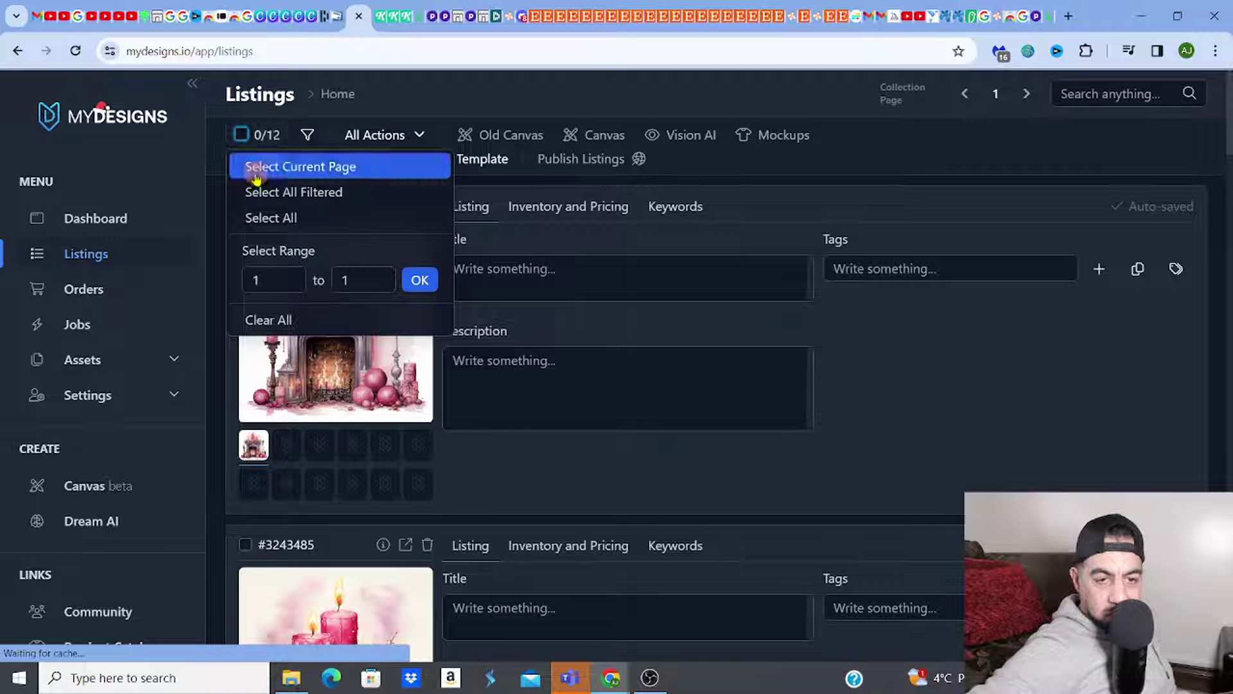
{"action": "left_click", "coordinate": [258, 218]}
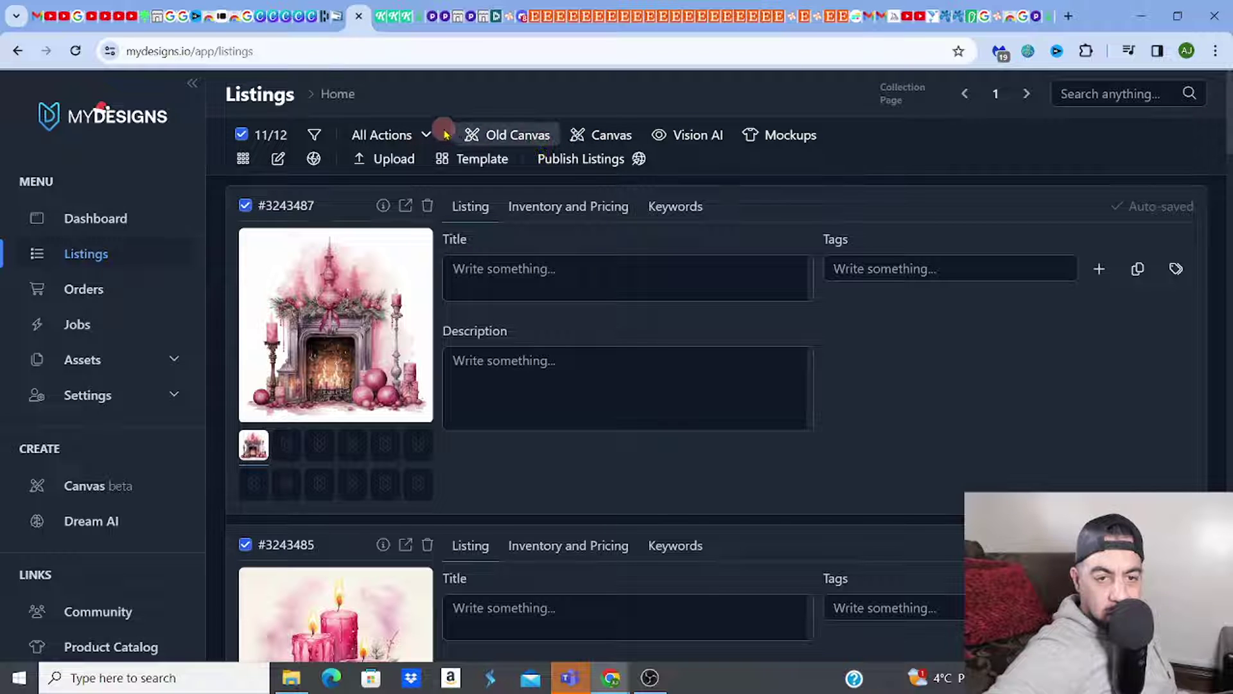
Step: Upscale the selected listings' main files to a maximum of 4096 by 4096, output to the Mockup 1 slot, accepting the credit cost
{"action": "left_click", "coordinate": [409, 135]}
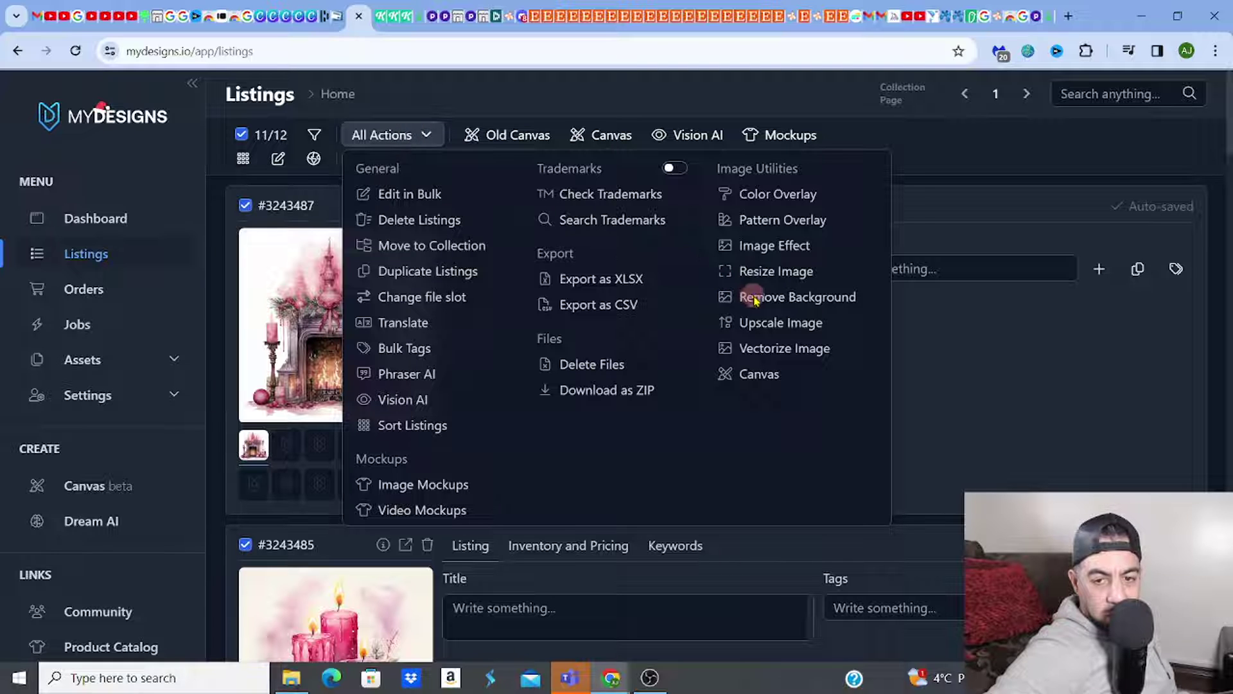
{"action": "left_click", "coordinate": [750, 323]}
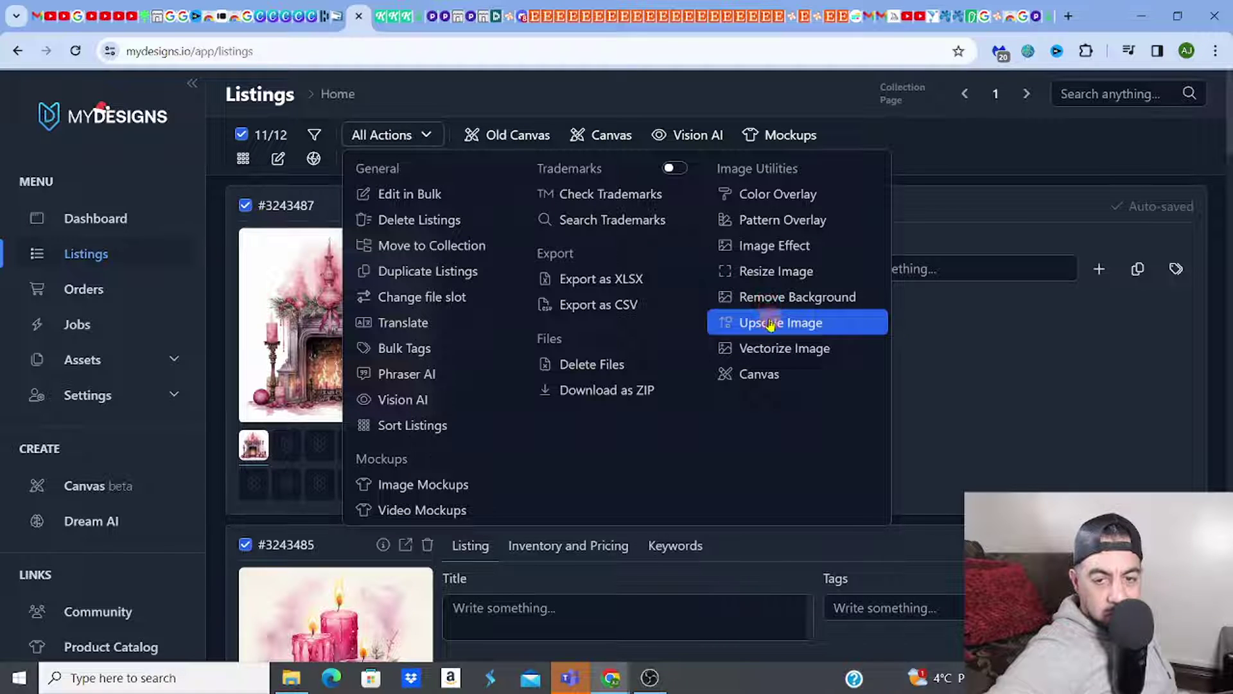
{"action": "left_click", "coordinate": [758, 322]}
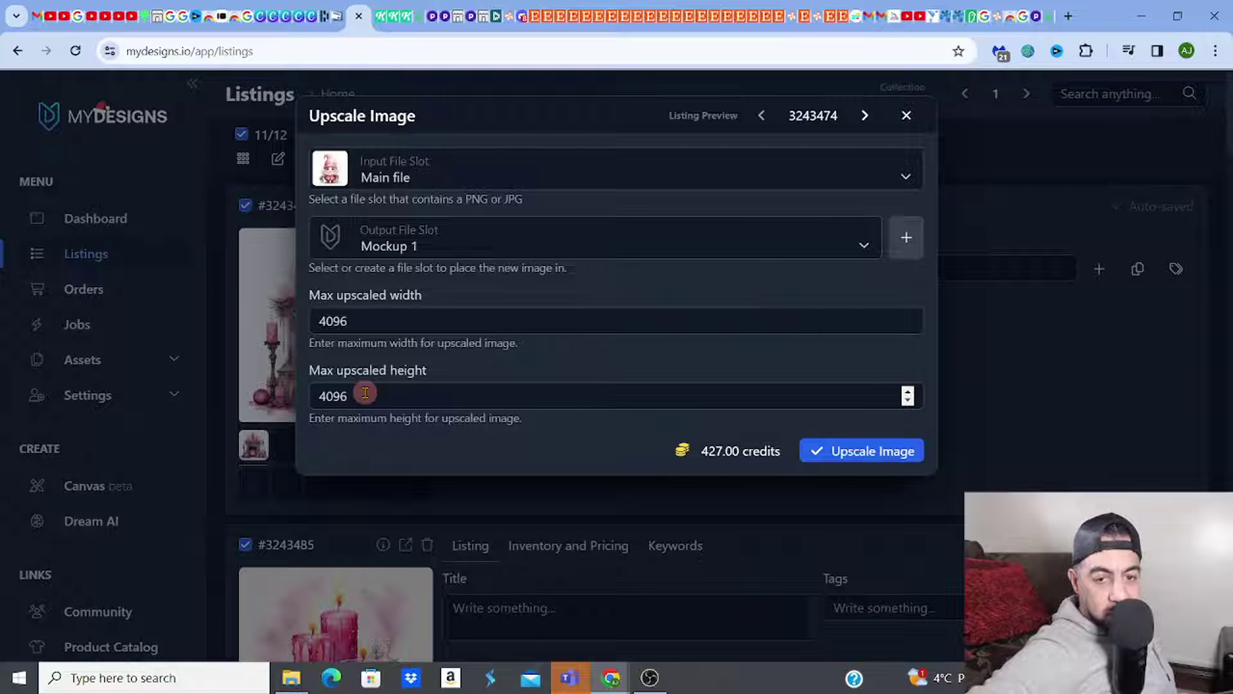
{"action": "left_click", "coordinate": [869, 452]}
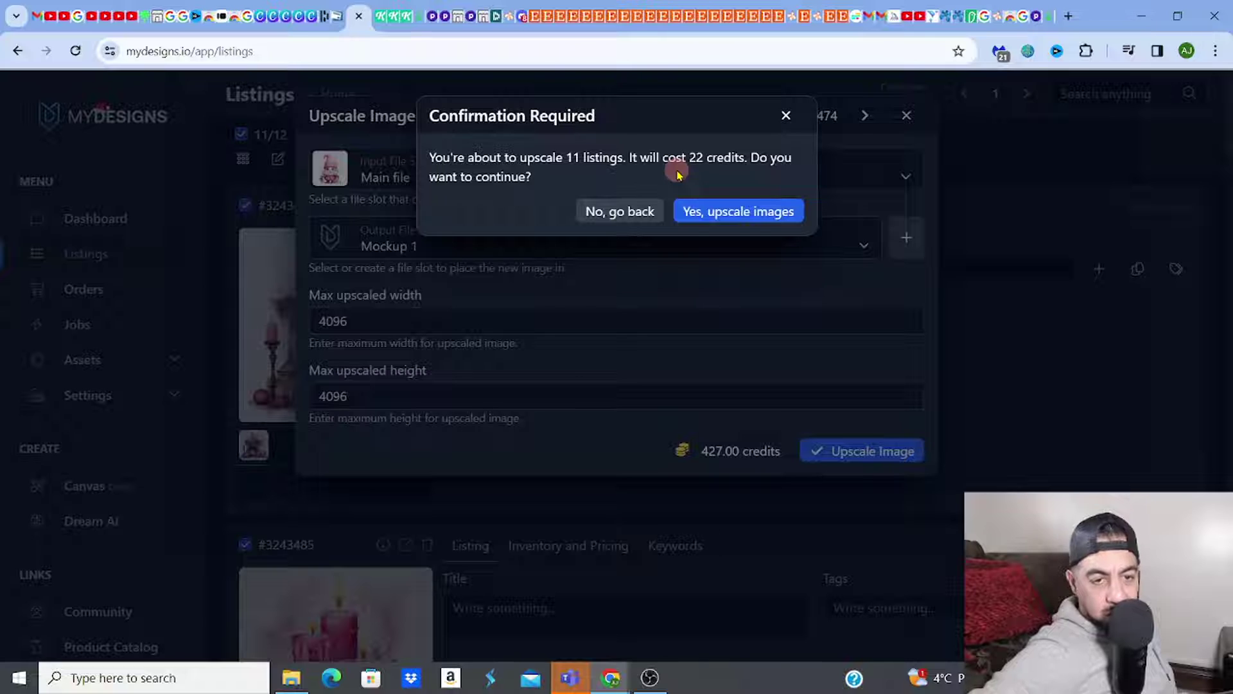
{"action": "left_click", "coordinate": [716, 212]}
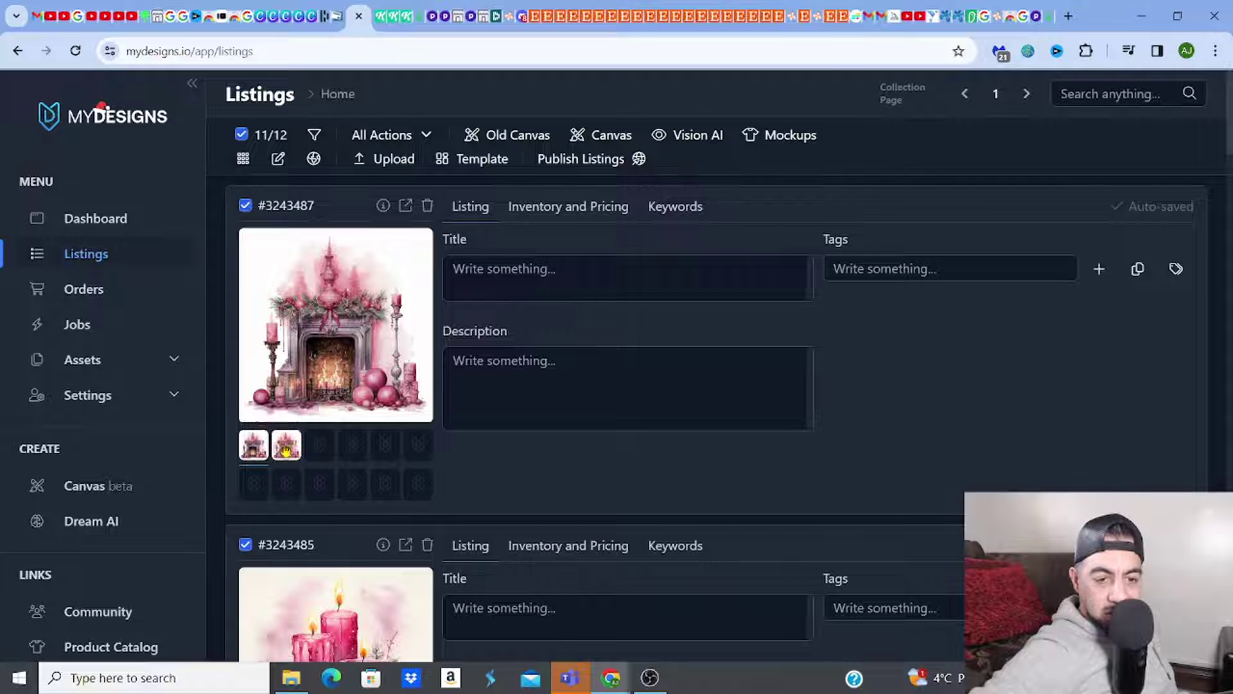
Step: Remove the background from the selected listings' Mockup 1 images, output to the Mockup 2 slot, accepting the credit cost
{"action": "left_click", "coordinate": [406, 136]}
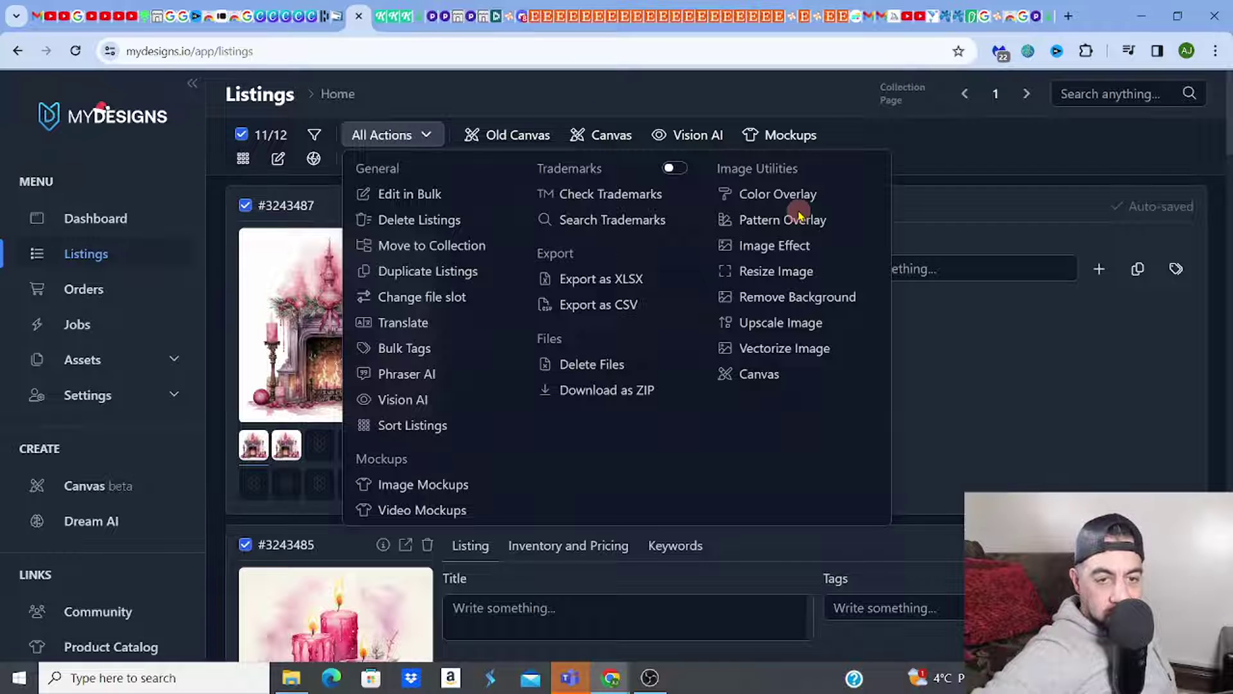
{"action": "left_click", "coordinate": [773, 302]}
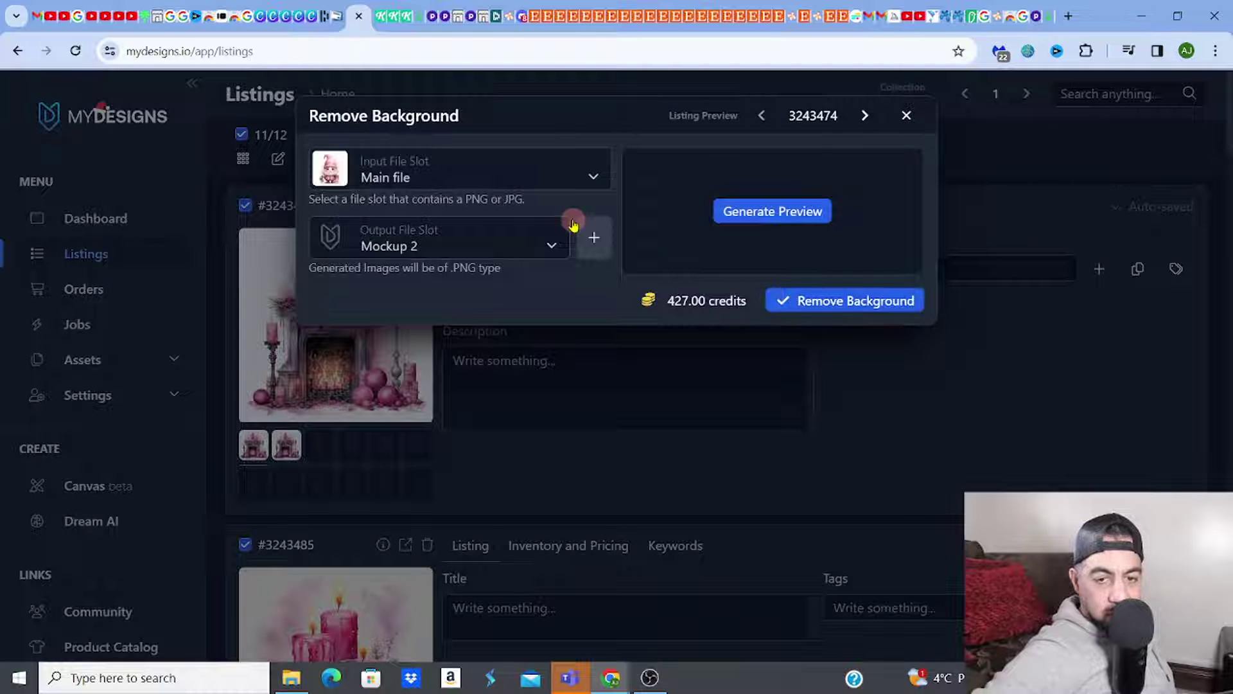
{"action": "left_click", "coordinate": [594, 178]}
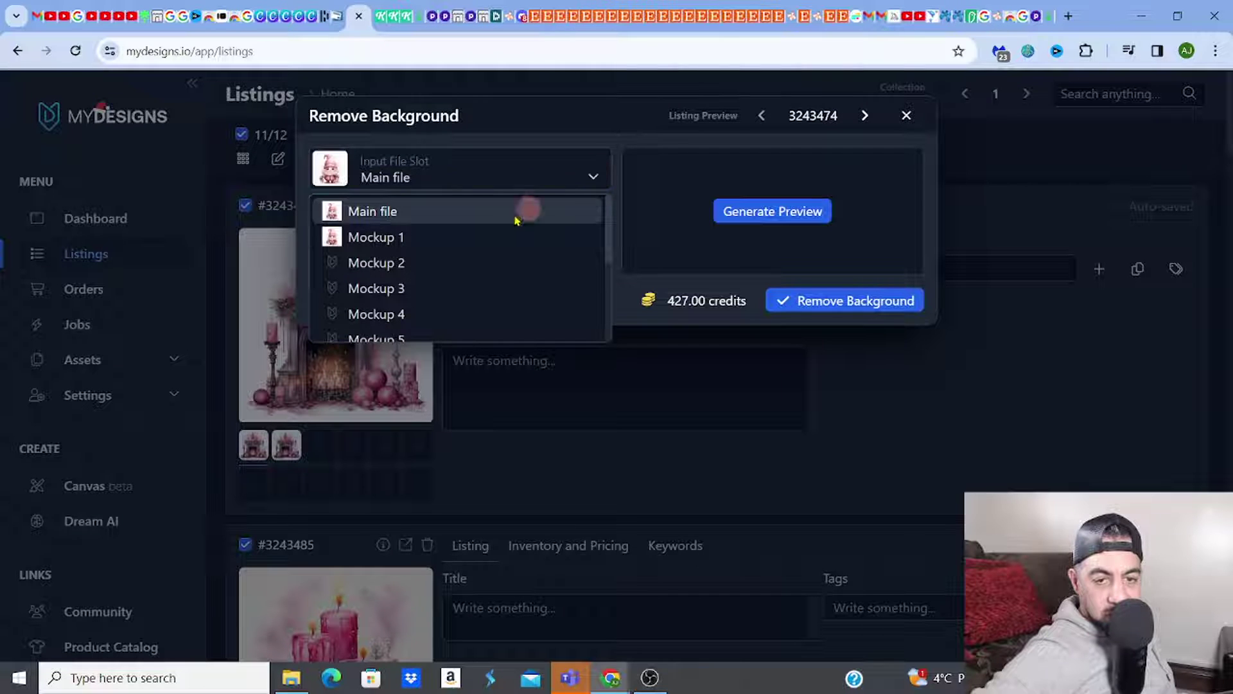
{"action": "left_click", "coordinate": [456, 243]}
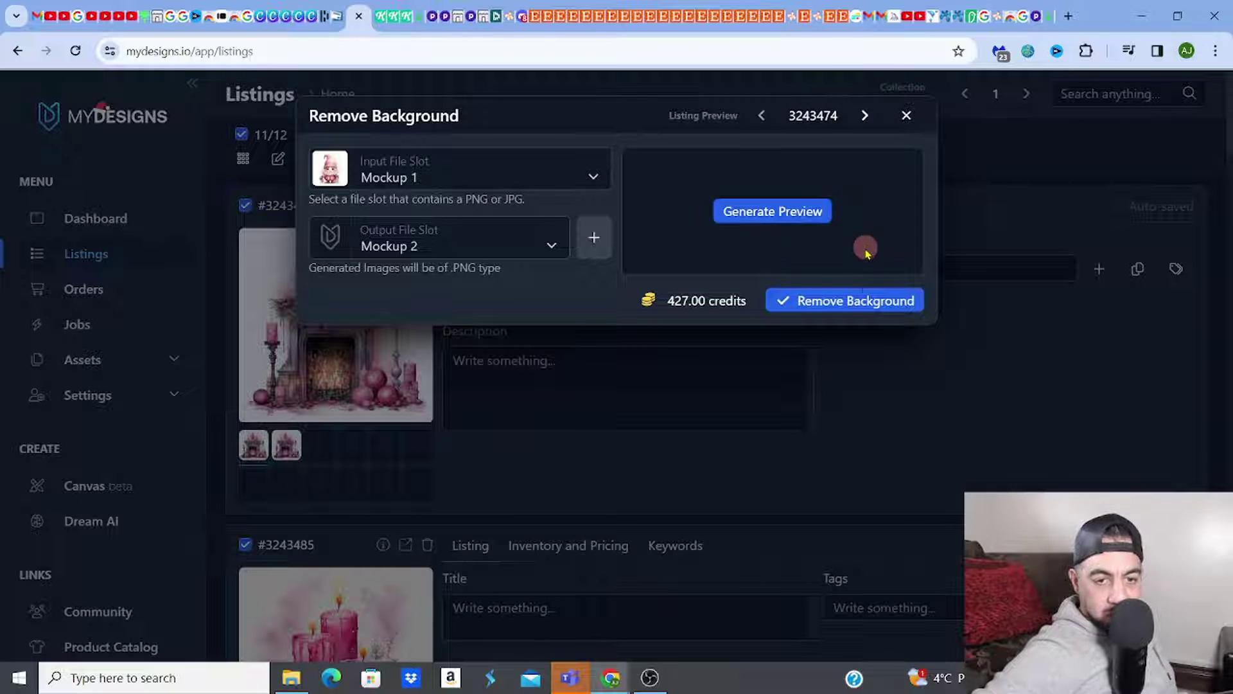
{"action": "left_click", "coordinate": [862, 302]}
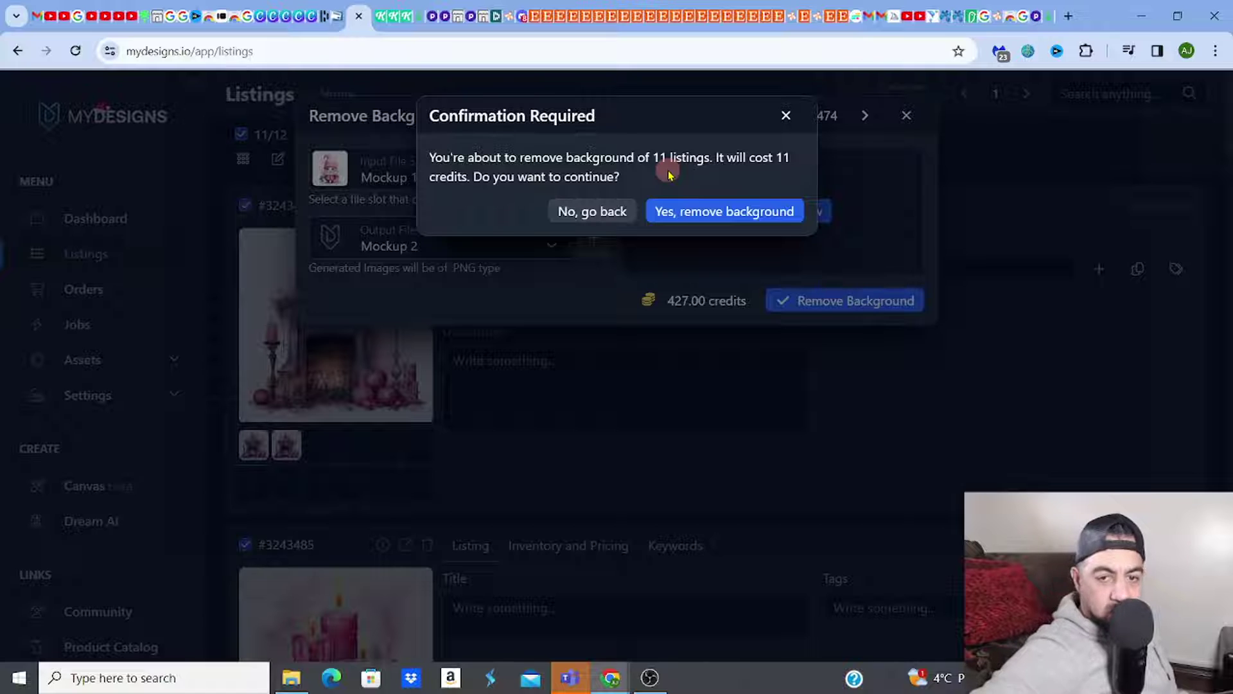
{"action": "left_click", "coordinate": [696, 213]}
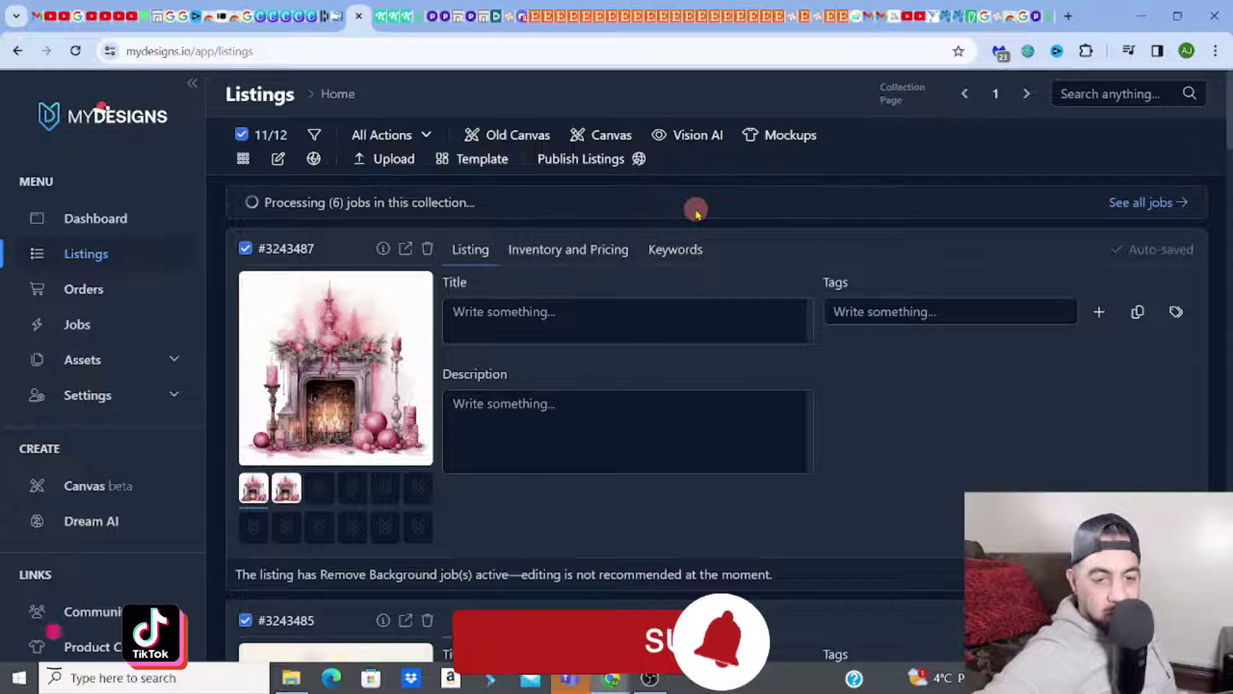
Step: Examine the background-free Mockup 2 images of the fireplace, candles and Christmas cracker listings
{"action": "left_click", "coordinate": [496, 427]}
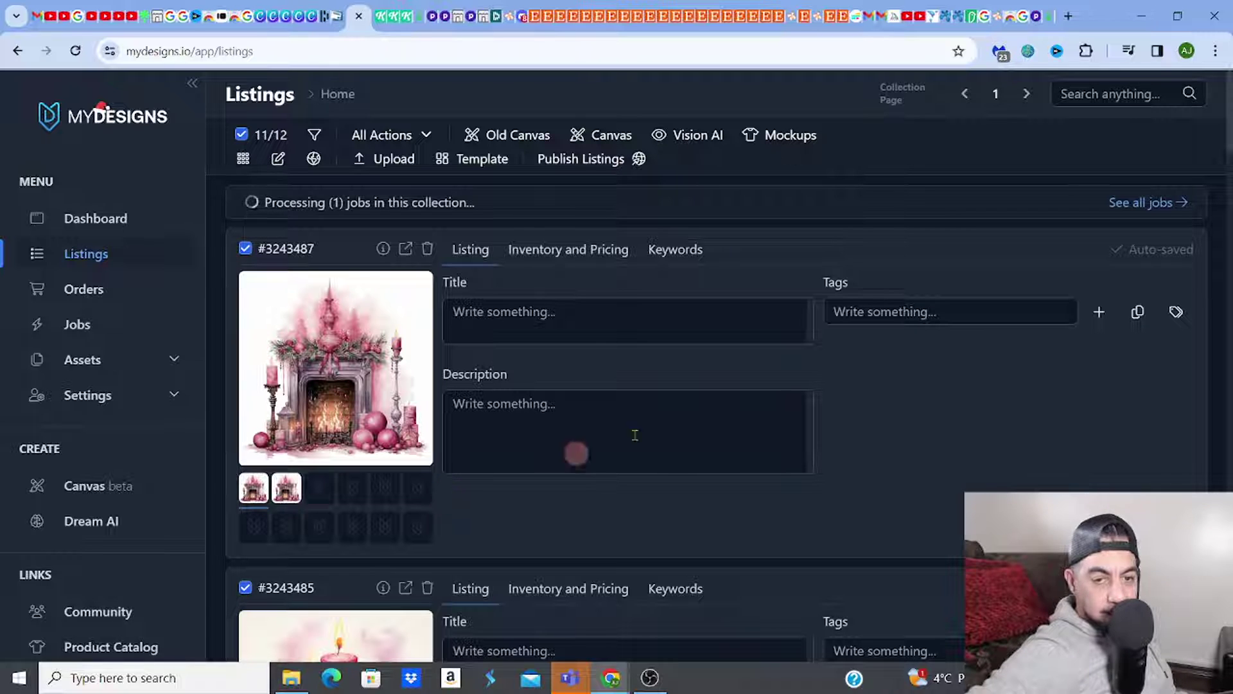
{"action": "mouse_move", "coordinate": [1227, 144]}
{"action": "left_mouse_down"}
{"action": "mouse_move", "coordinate": [1227, 429]}
{"action": "mouse_move", "coordinate": [1218, 126]}
{"action": "left_mouse_up"}
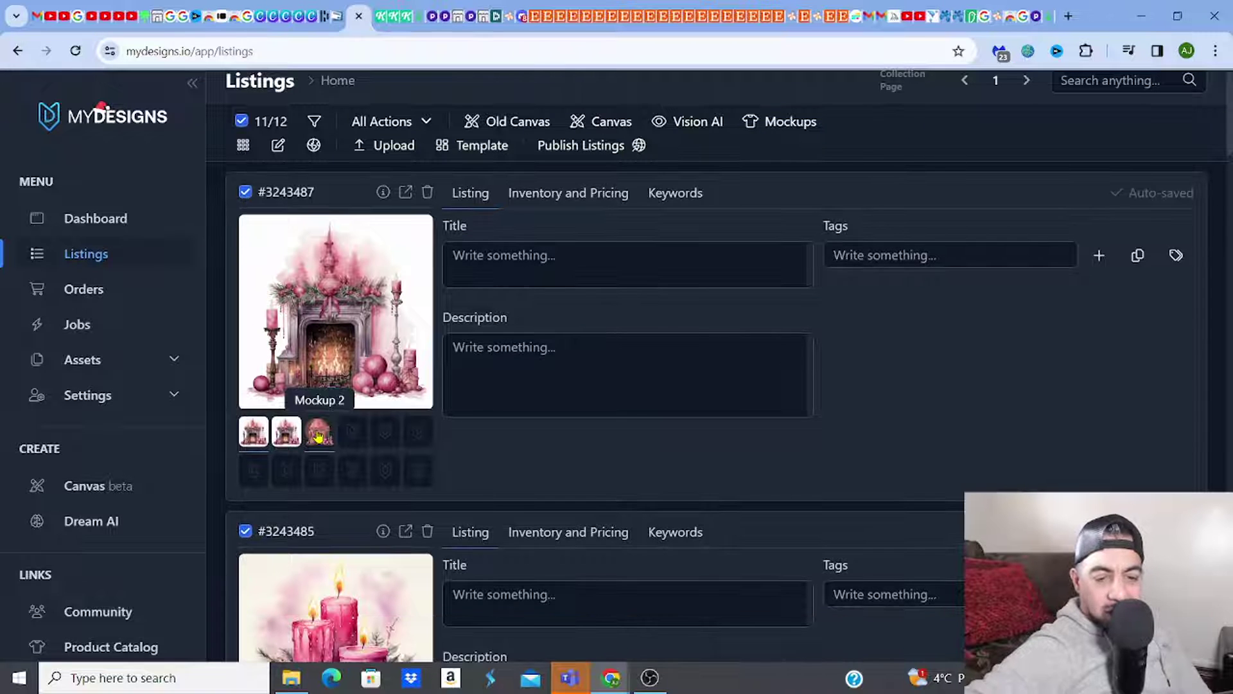
{"action": "left_click", "coordinate": [318, 435]}
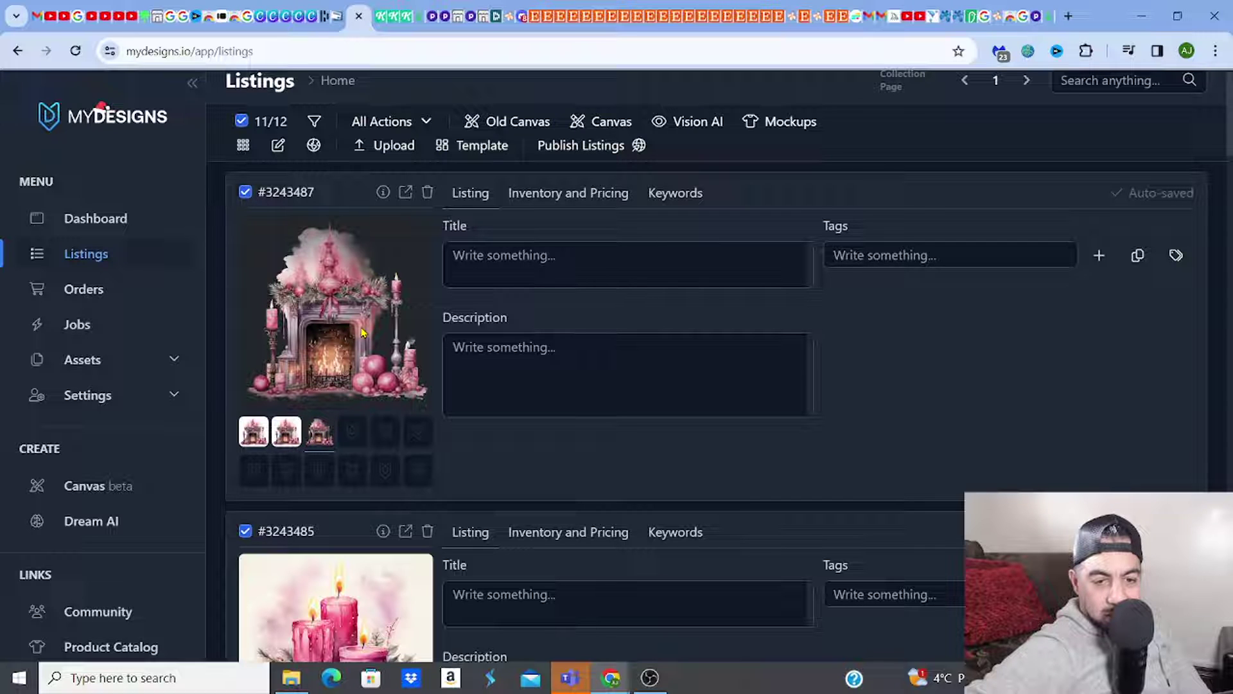
{"action": "left_click", "coordinate": [336, 434]}
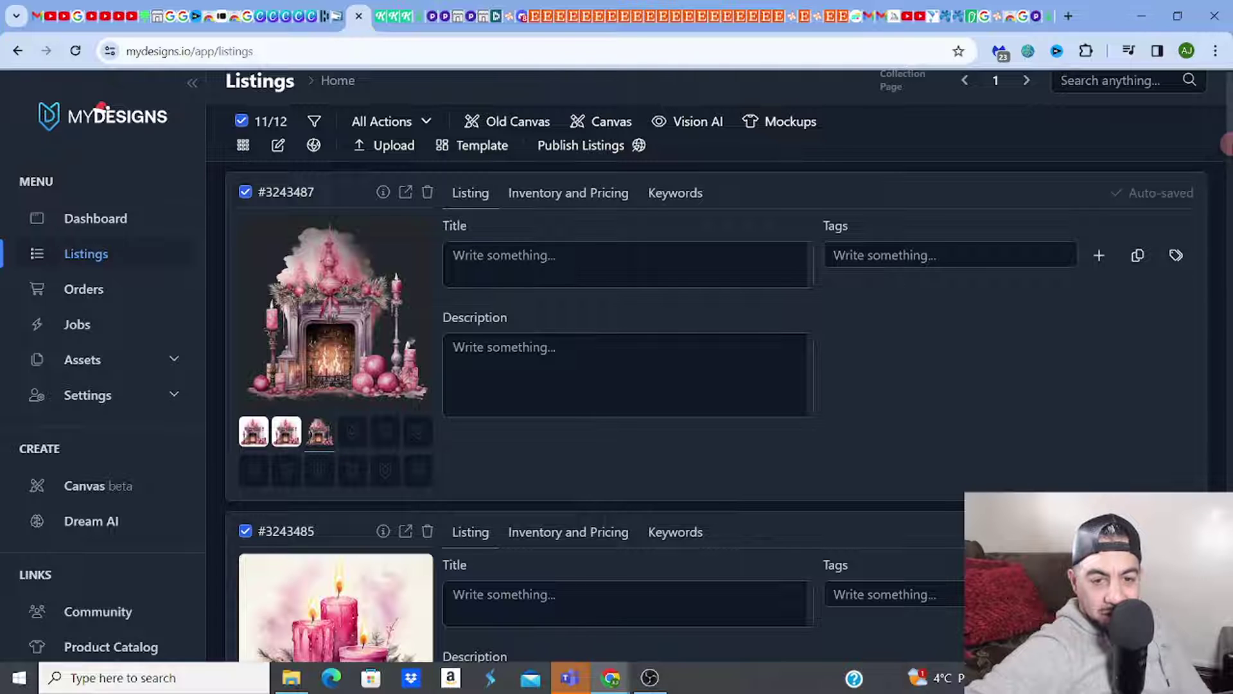
{"action": "left_click_drag", "start_coordinate": [1227, 142], "coordinate": [1227, 221]}
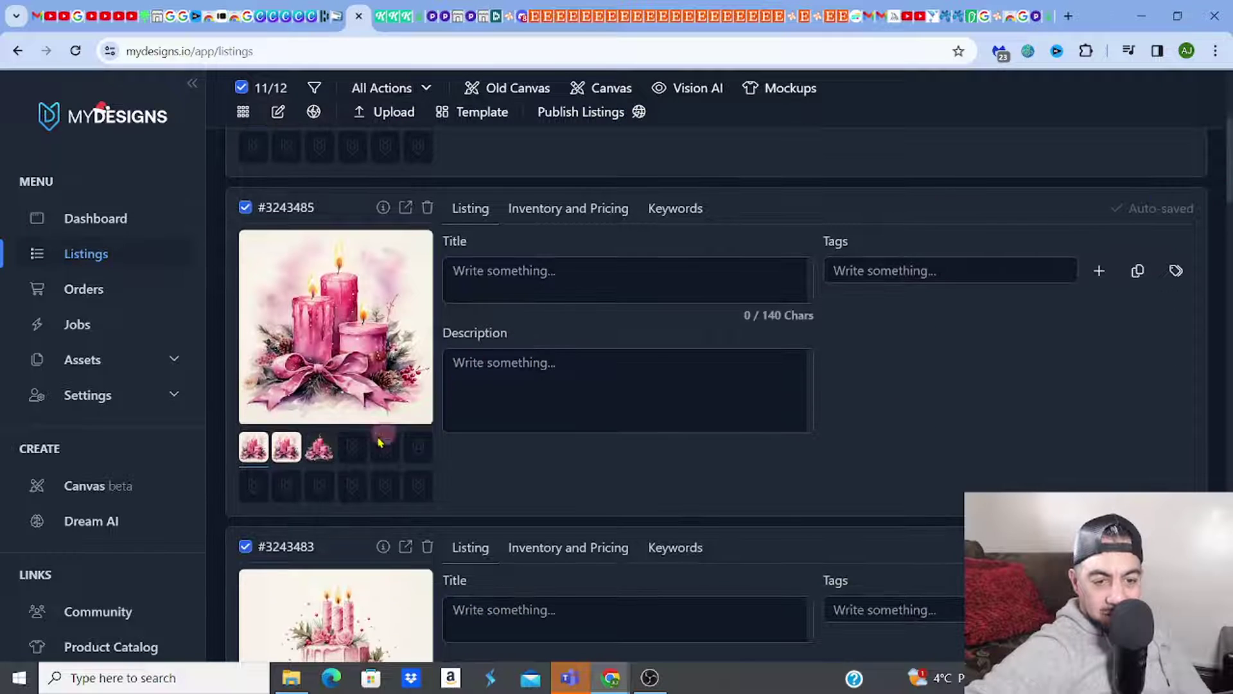
{"action": "left_click", "coordinate": [322, 451]}
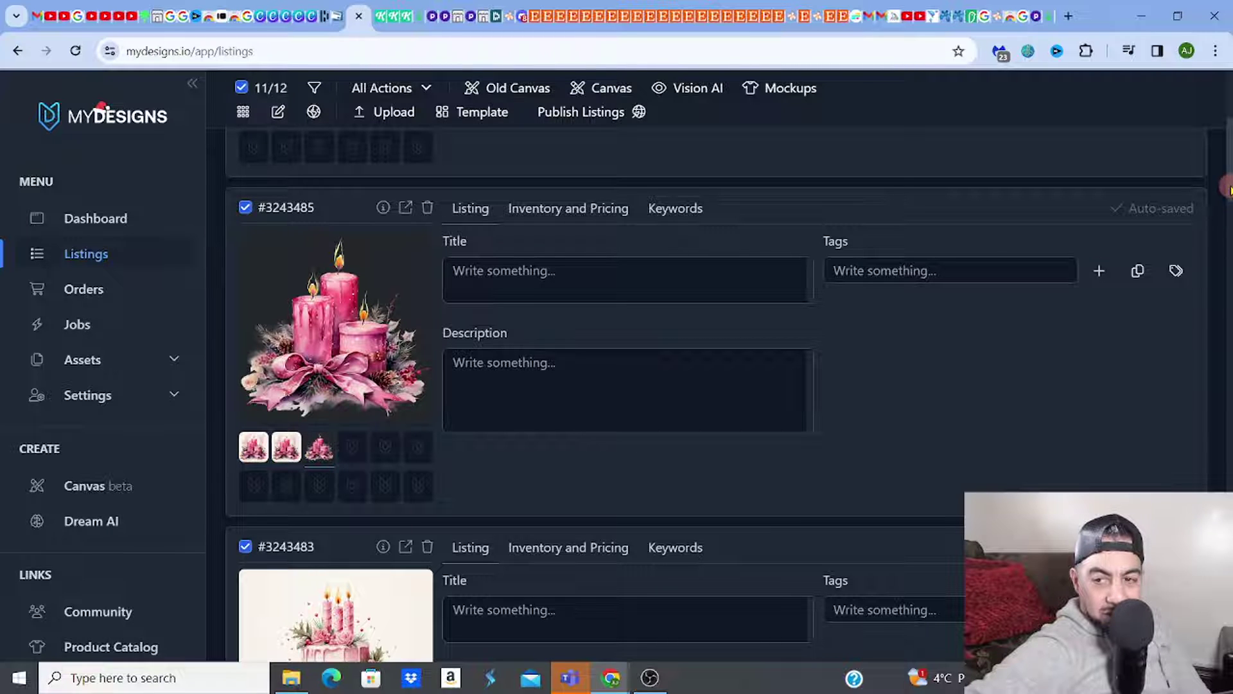
{"action": "scroll", "coordinate": [1227, 210], "scroll_direction": "down", "scroll_amount": 2}
{"action": "left_click_drag", "start_coordinate": [1227, 210], "coordinate": [1227, 265]}
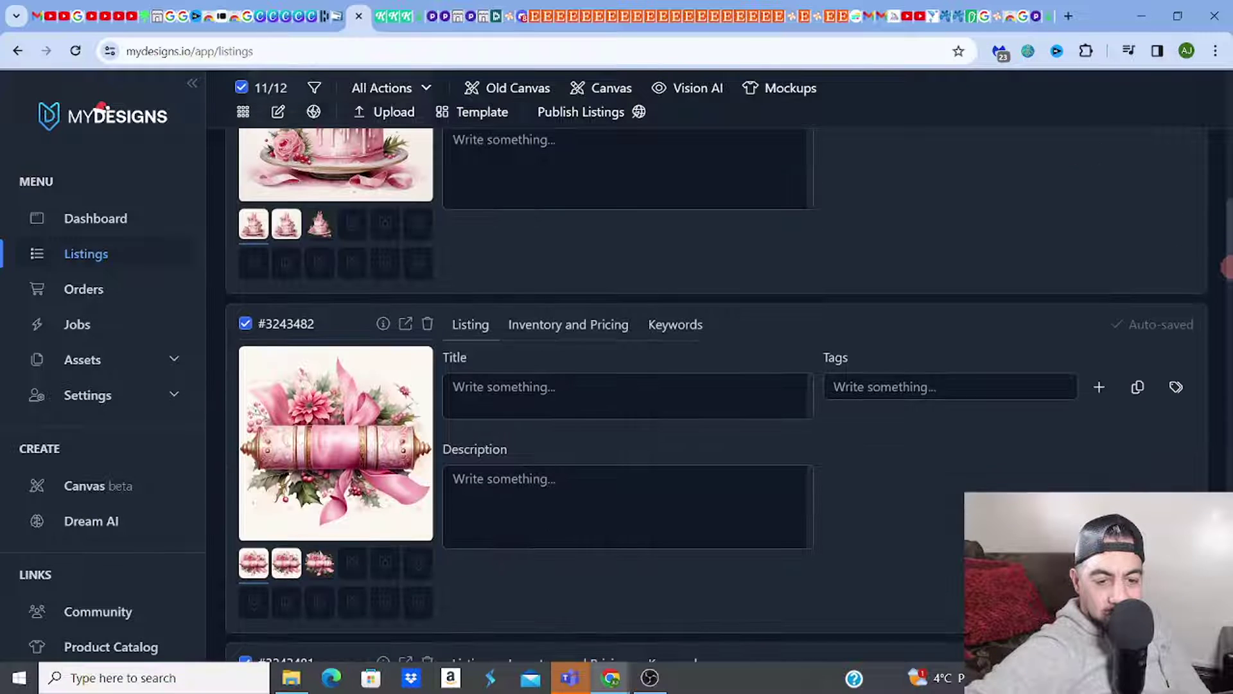
{"action": "left_click", "coordinate": [324, 566]}
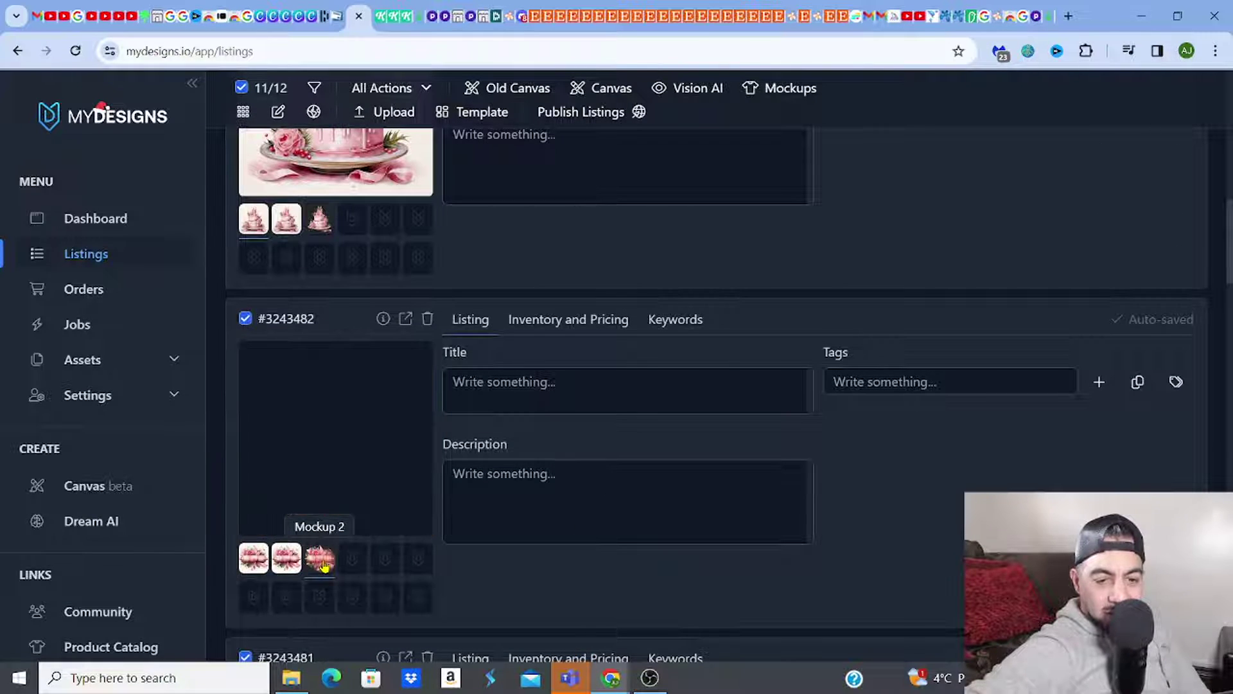
{"action": "left_click", "coordinate": [1100, 269]}
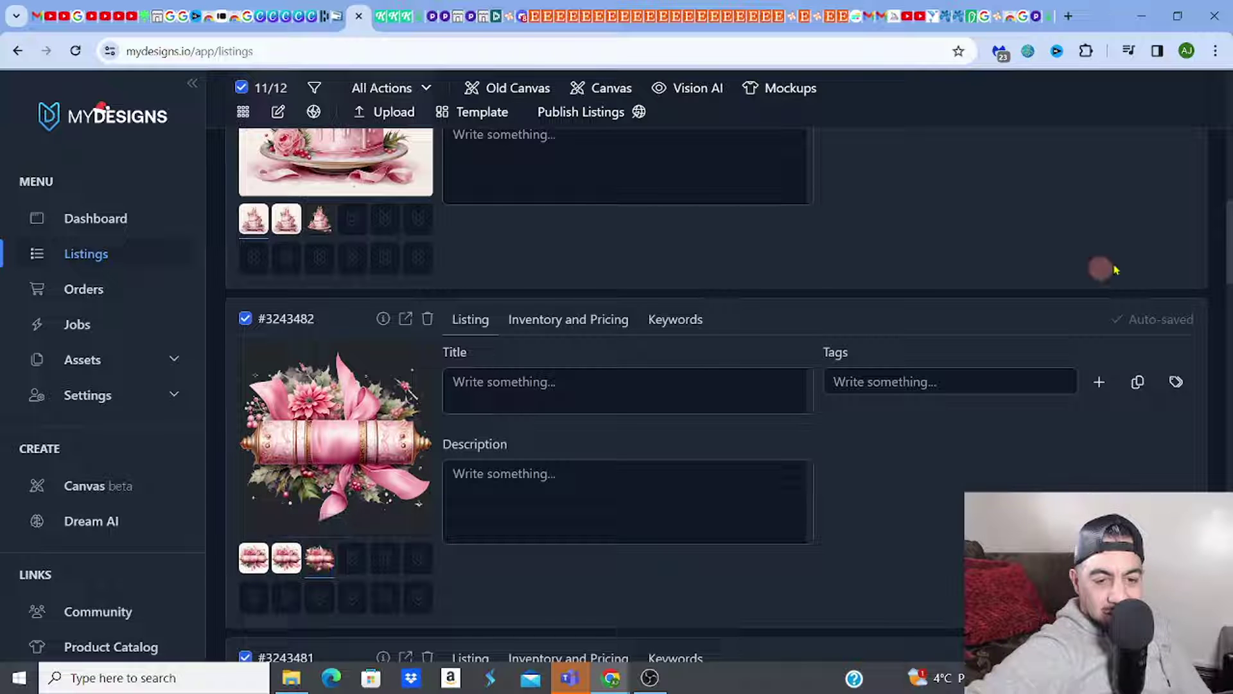
{"action": "left_click_drag", "start_coordinate": [1227, 239], "coordinate": [1229, 95]}
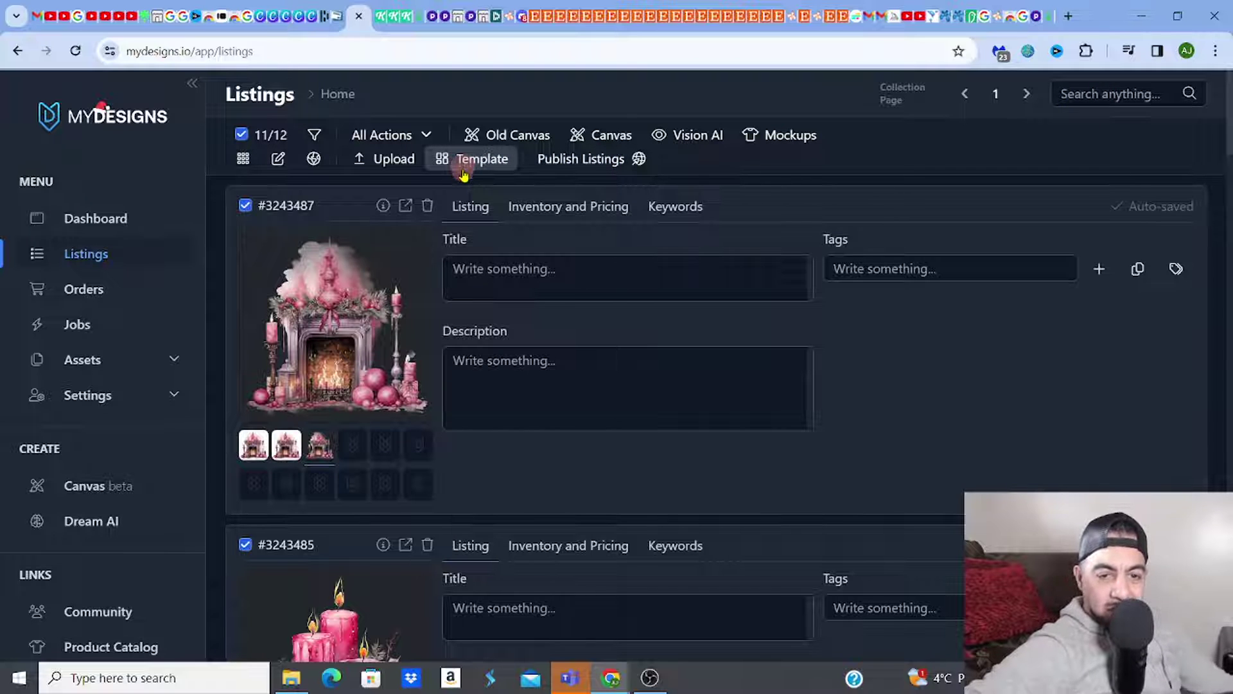
Step: Download only the Mockup 2 files of the selected listings as a ZIP, with names based on File Name
{"action": "left_click", "coordinate": [412, 139]}
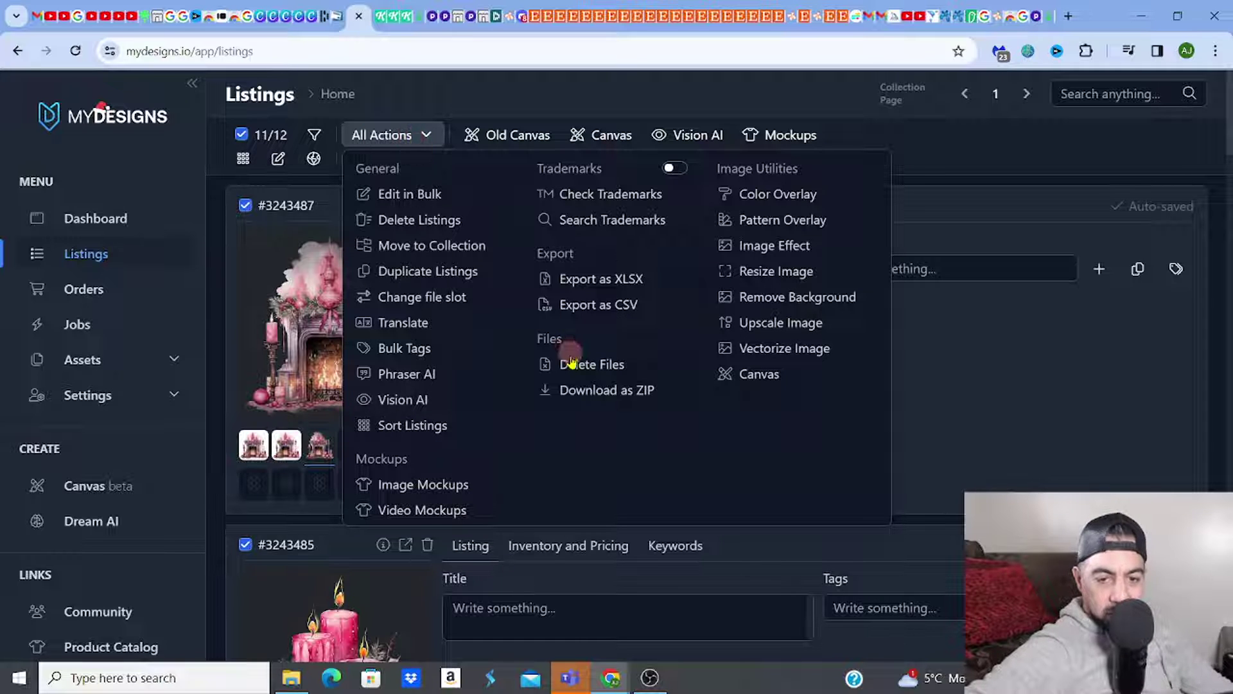
{"action": "left_click", "coordinate": [585, 393]}
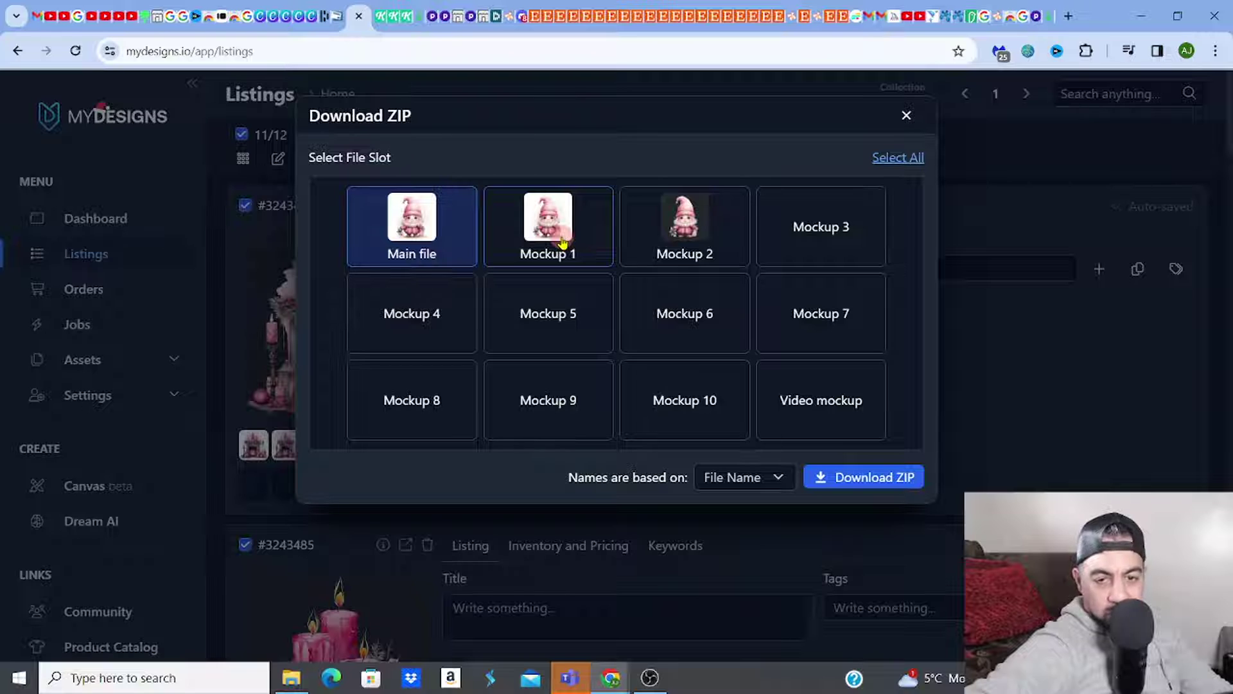
{"action": "left_click", "coordinate": [676, 237]}
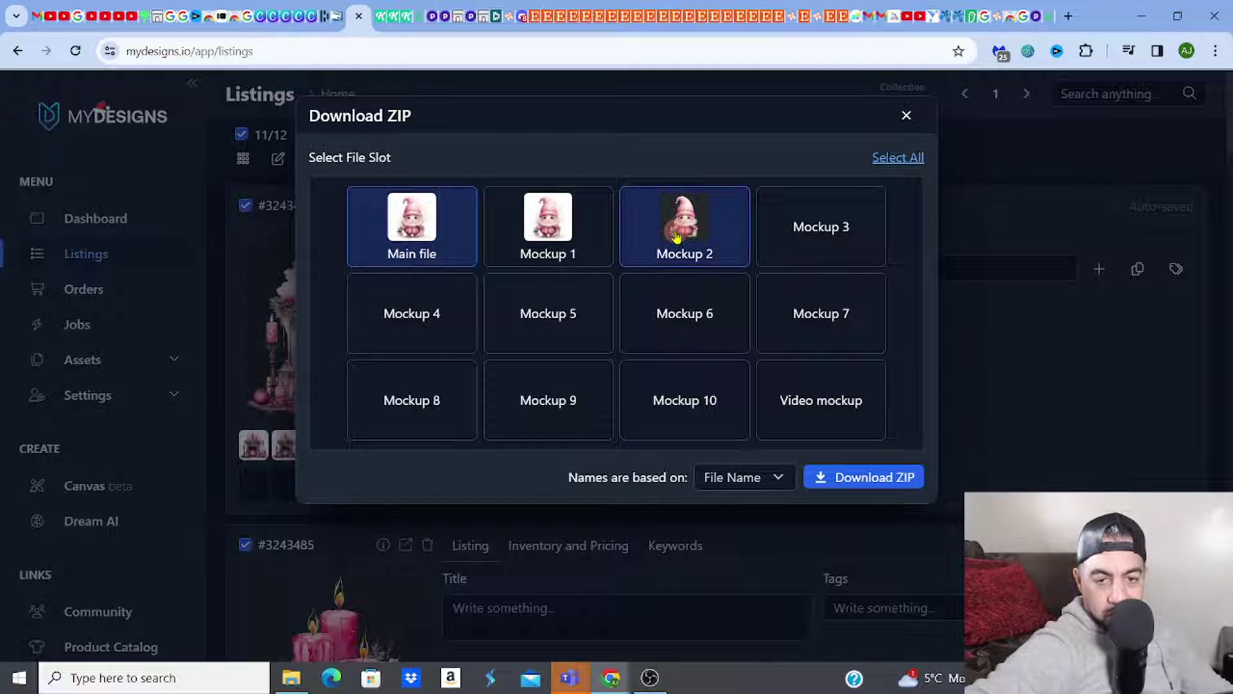
{"action": "left_click", "coordinate": [449, 236]}
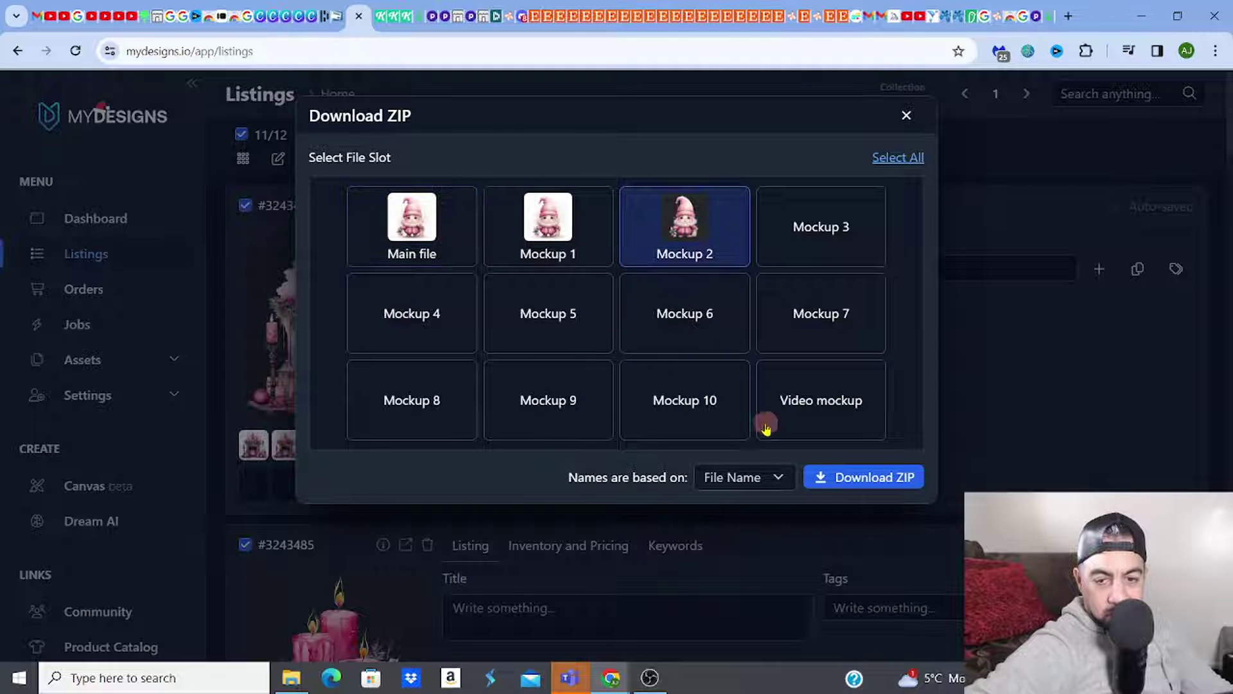
{"action": "left_click", "coordinate": [833, 482]}
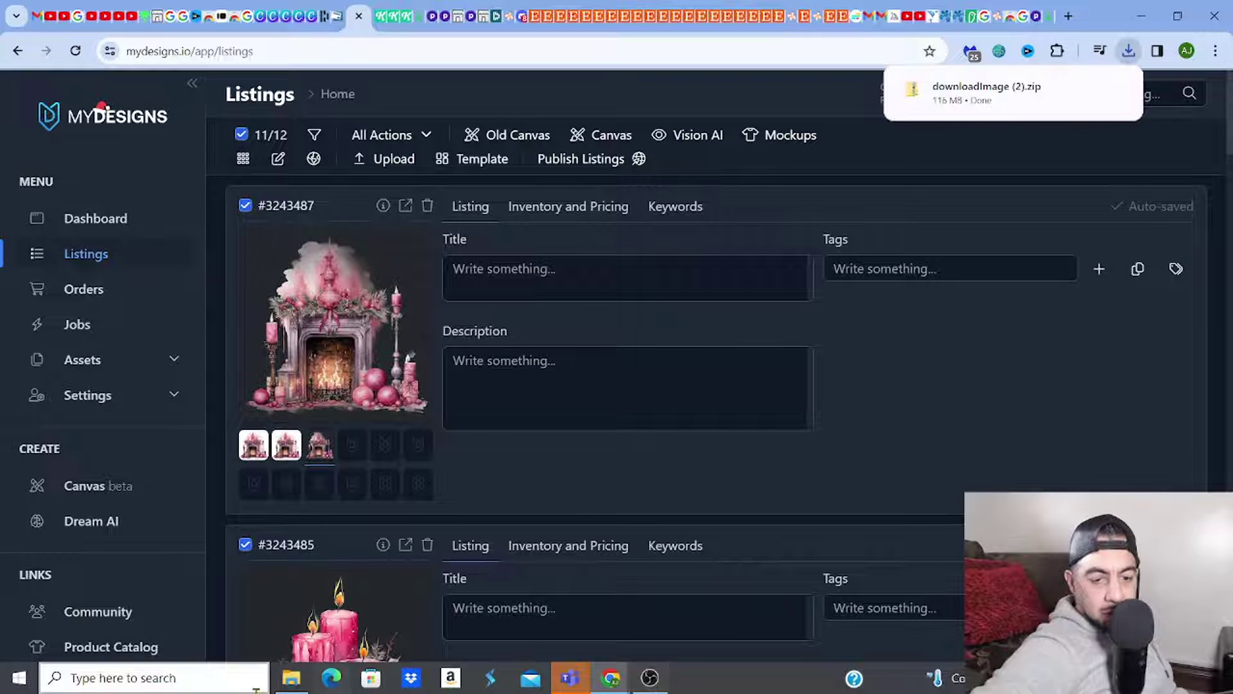
Step: Switch to File Explorer and open the downloadImage (2) archive from the Downloads folder
{"action": "mouse_move", "coordinate": [290, 687]}
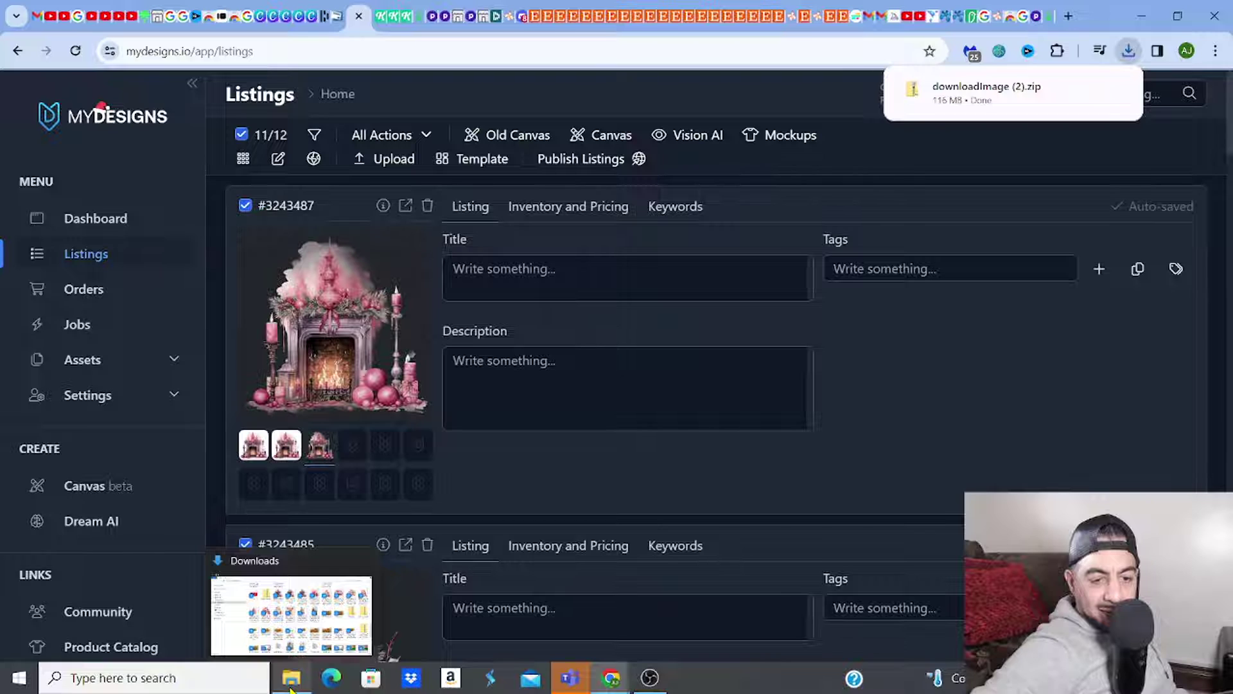
{"action": "left_click", "coordinate": [283, 560]}
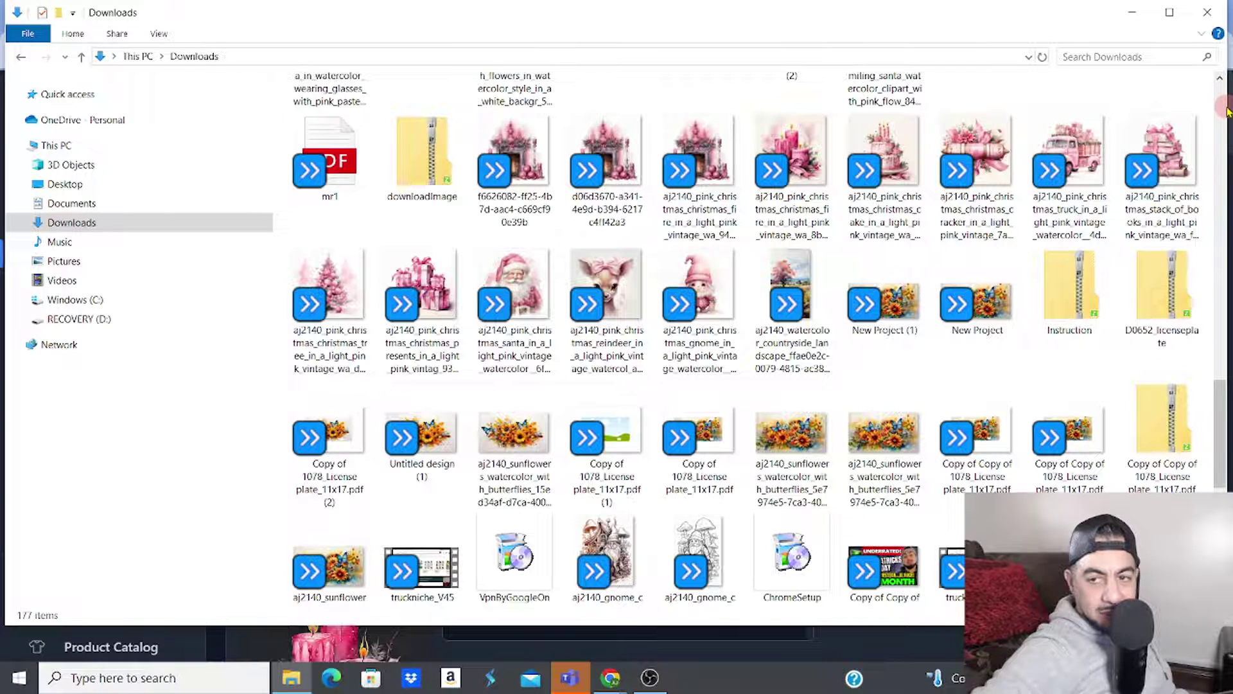
{"action": "left_click", "coordinate": [1222, 109]}
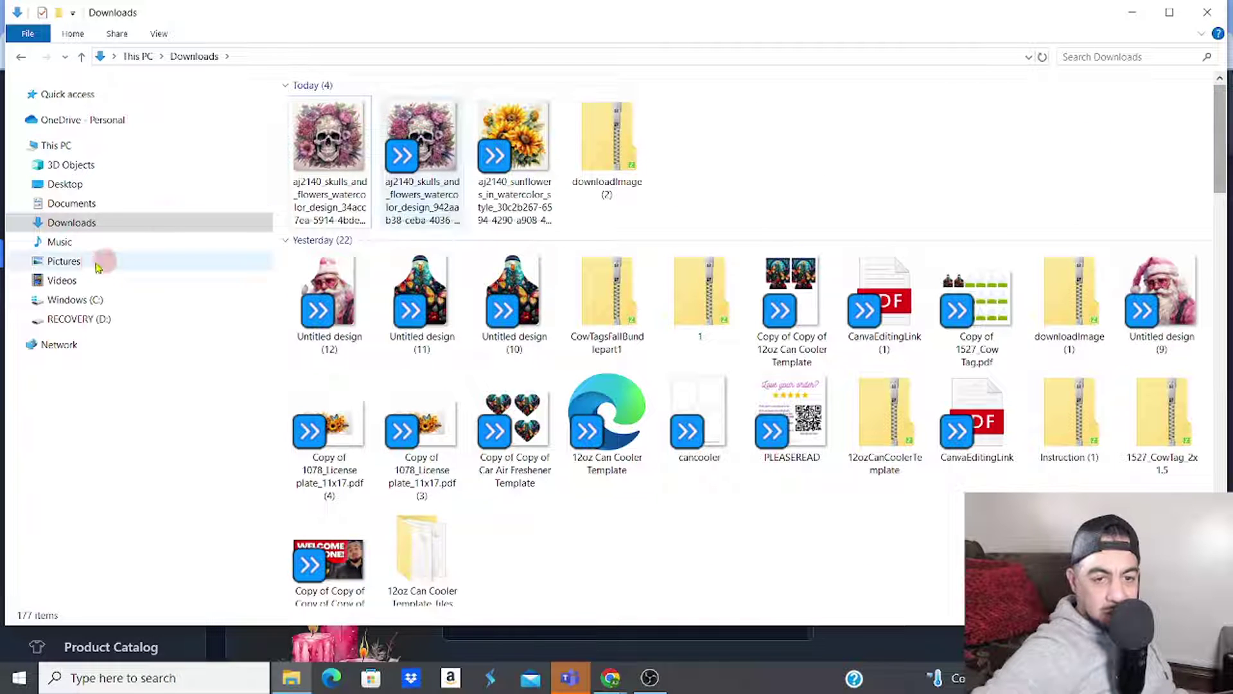
{"action": "left_click", "coordinate": [72, 221]}
{"action": "left_click", "coordinate": [381, 114]}
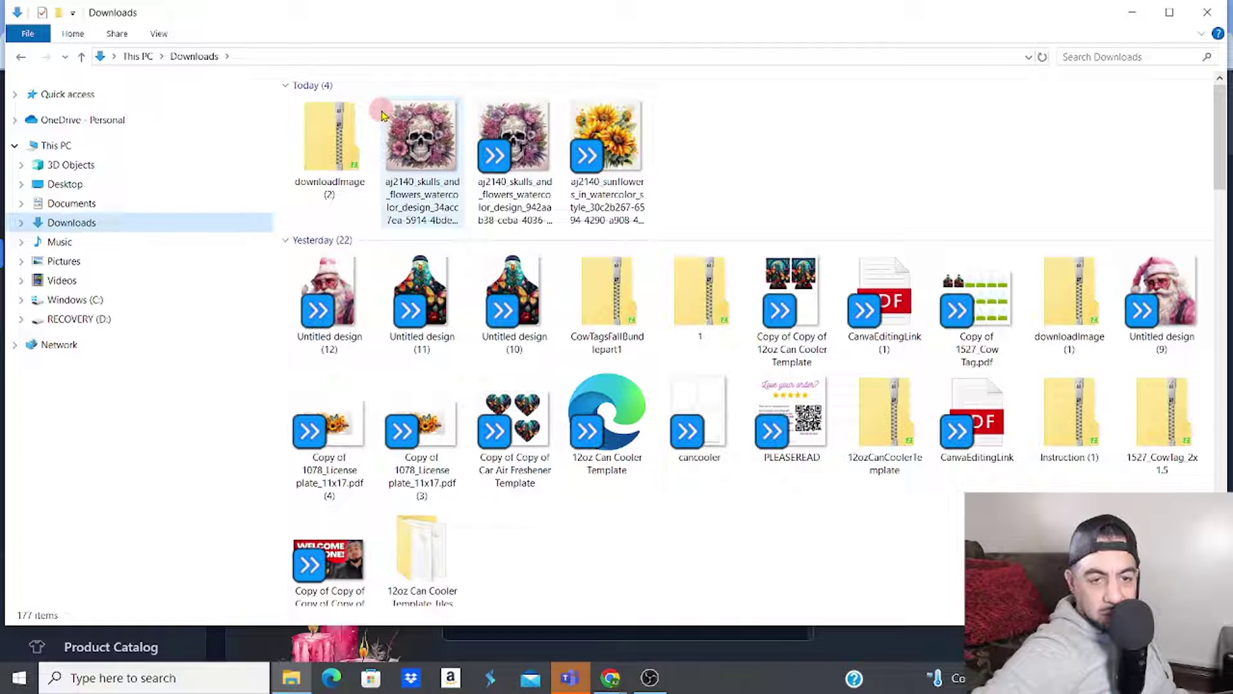
{"action": "left_click", "coordinate": [339, 136]}
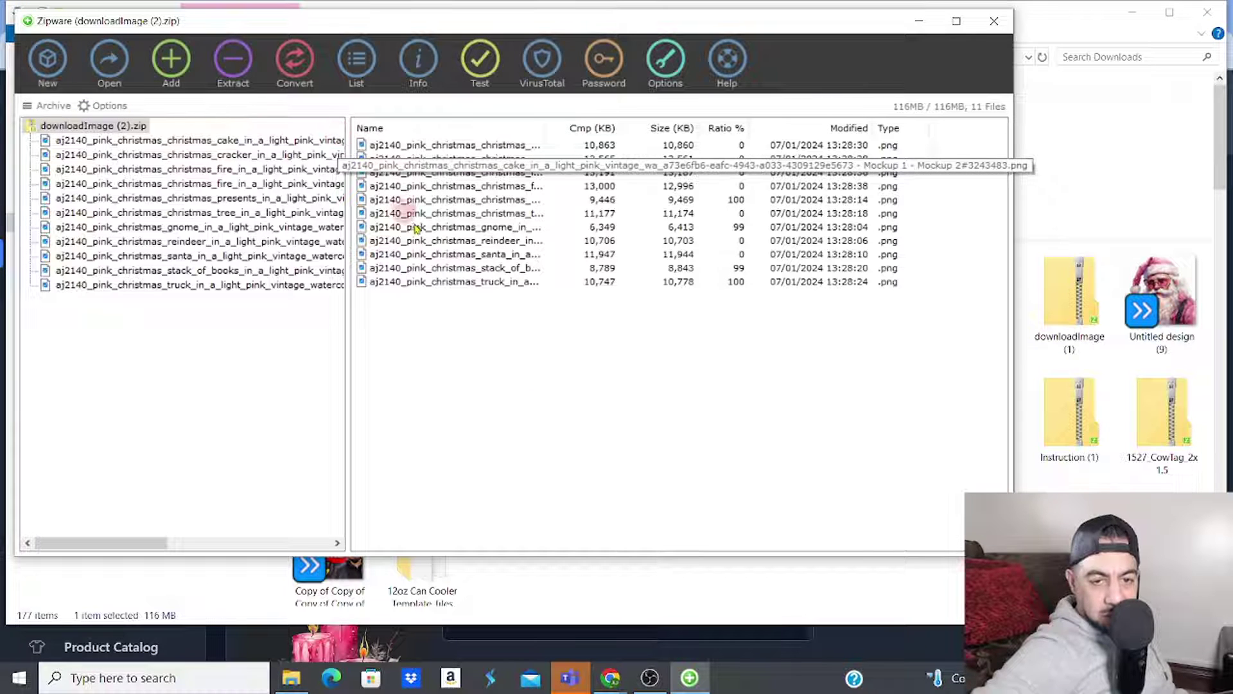
Step: Extract all the PNG files from the archive into a new Desktop folder named pink 2
{"action": "left_click_drag", "start_coordinate": [467, 328], "coordinate": [442, 158]}
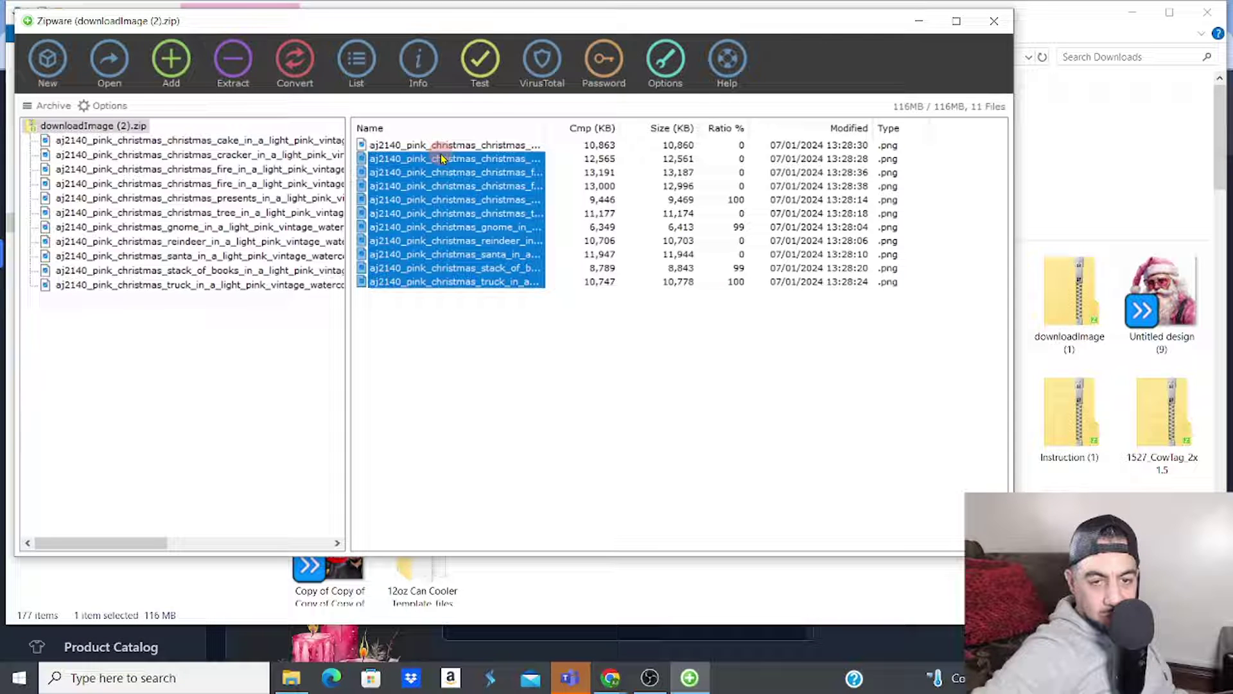
{"action": "left_click_drag", "start_coordinate": [441, 345], "coordinate": [419, 143]}
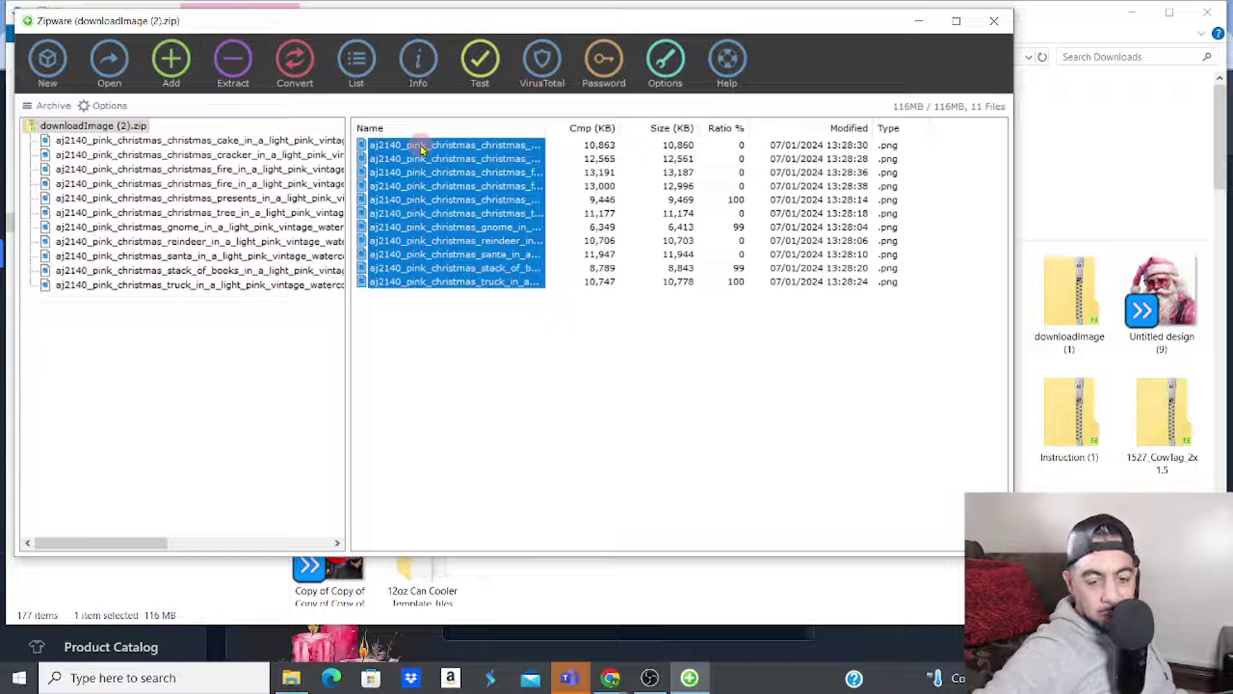
{"action": "right_click", "coordinate": [421, 149]}
{"action": "left_click", "coordinate": [439, 155]}
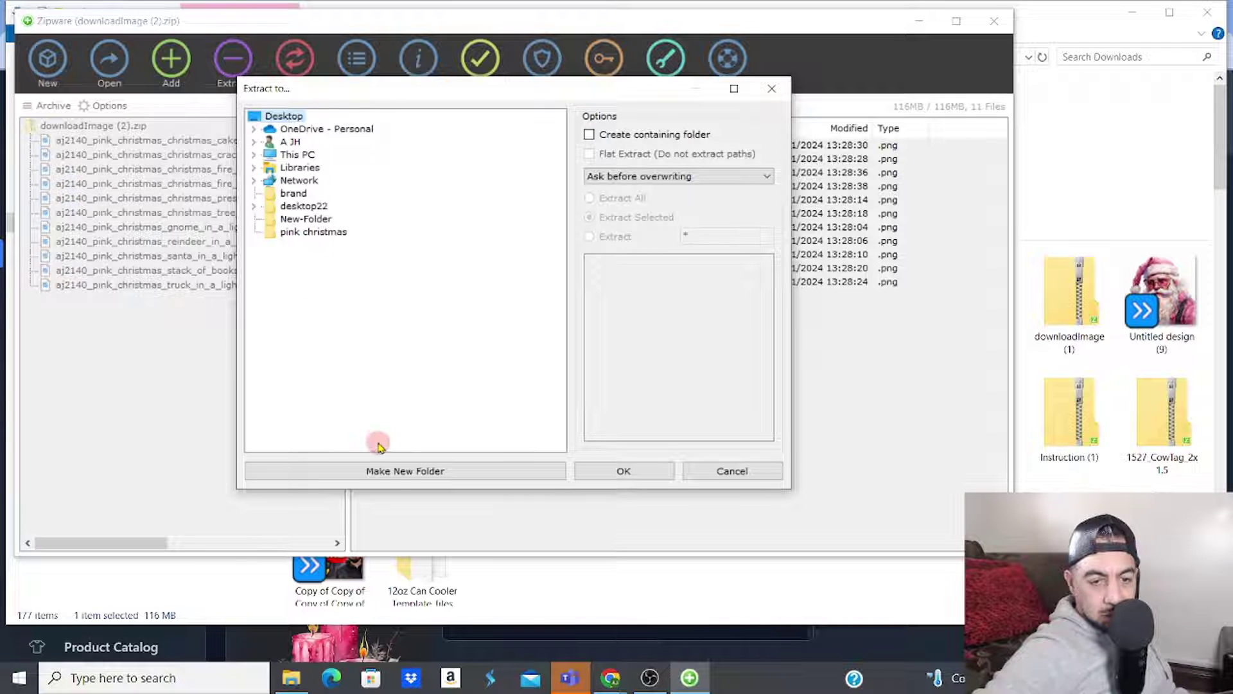
{"action": "left_click", "coordinate": [394, 480]}
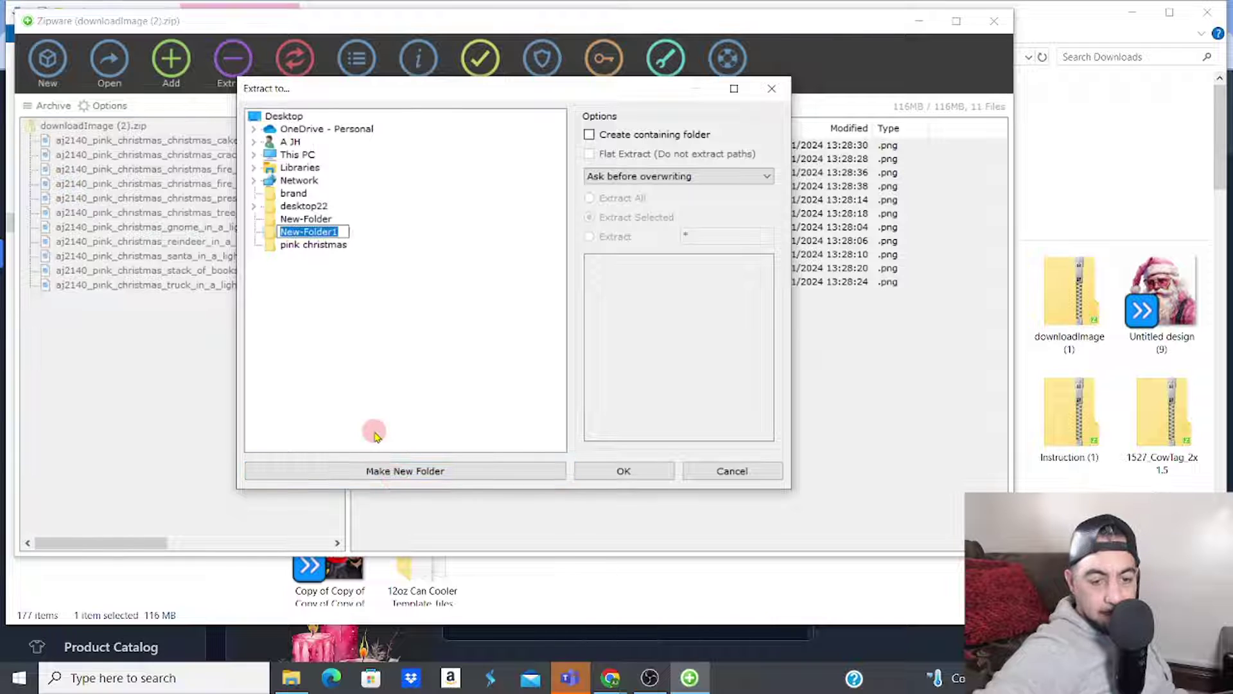
{"action": "type", "text": "pink 2"}
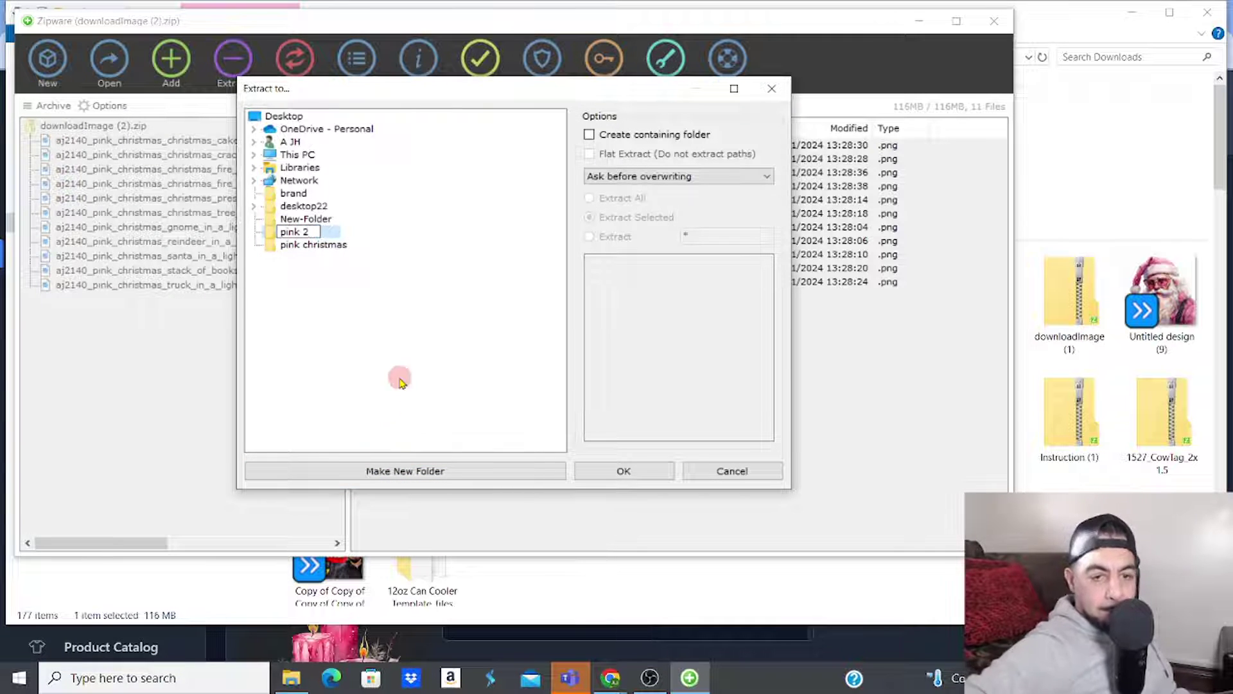
{"action": "key", "text": "Return"}
{"action": "left_click", "coordinate": [324, 234]}
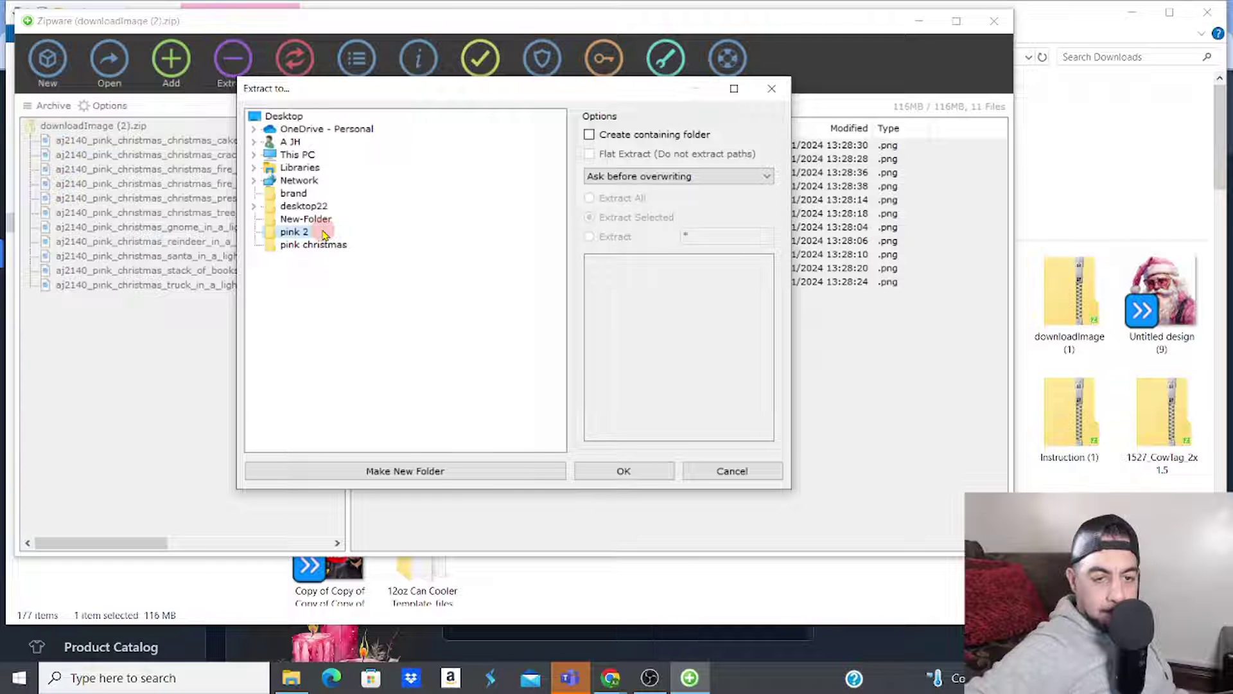
{"action": "left_click", "coordinate": [614, 473]}
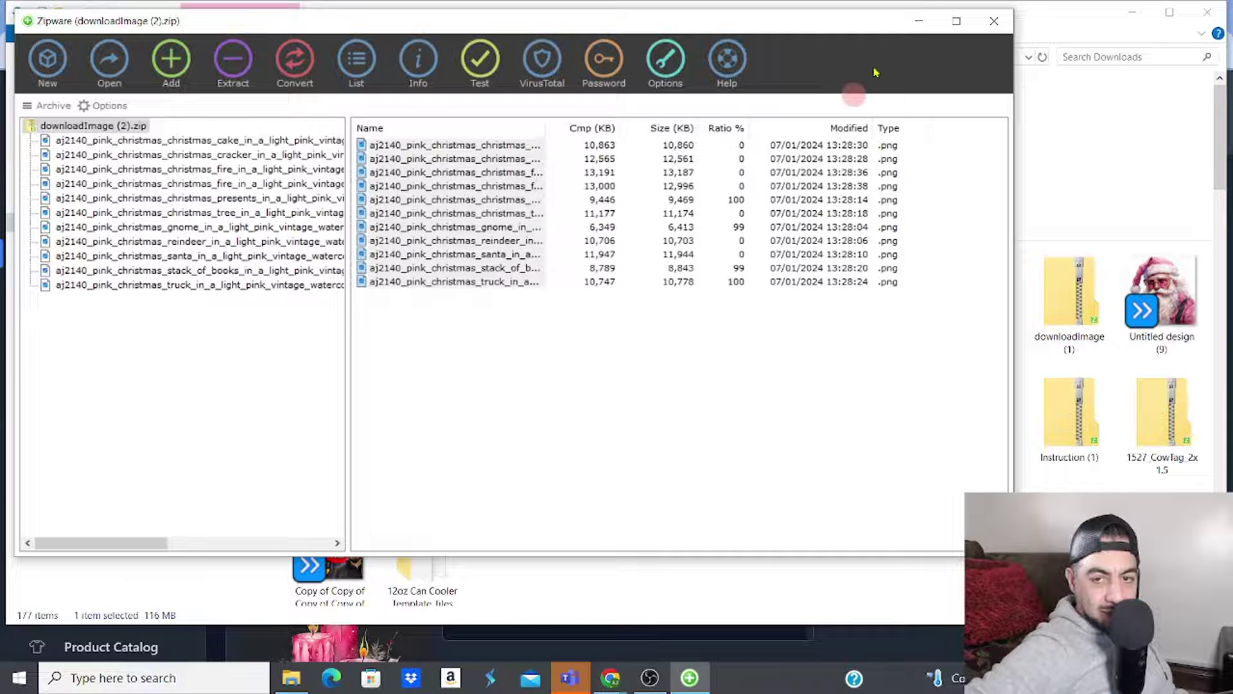
Step: Minimise the archive window and open the pink 2 folder on the Desktop
{"action": "left_click", "coordinate": [918, 24]}
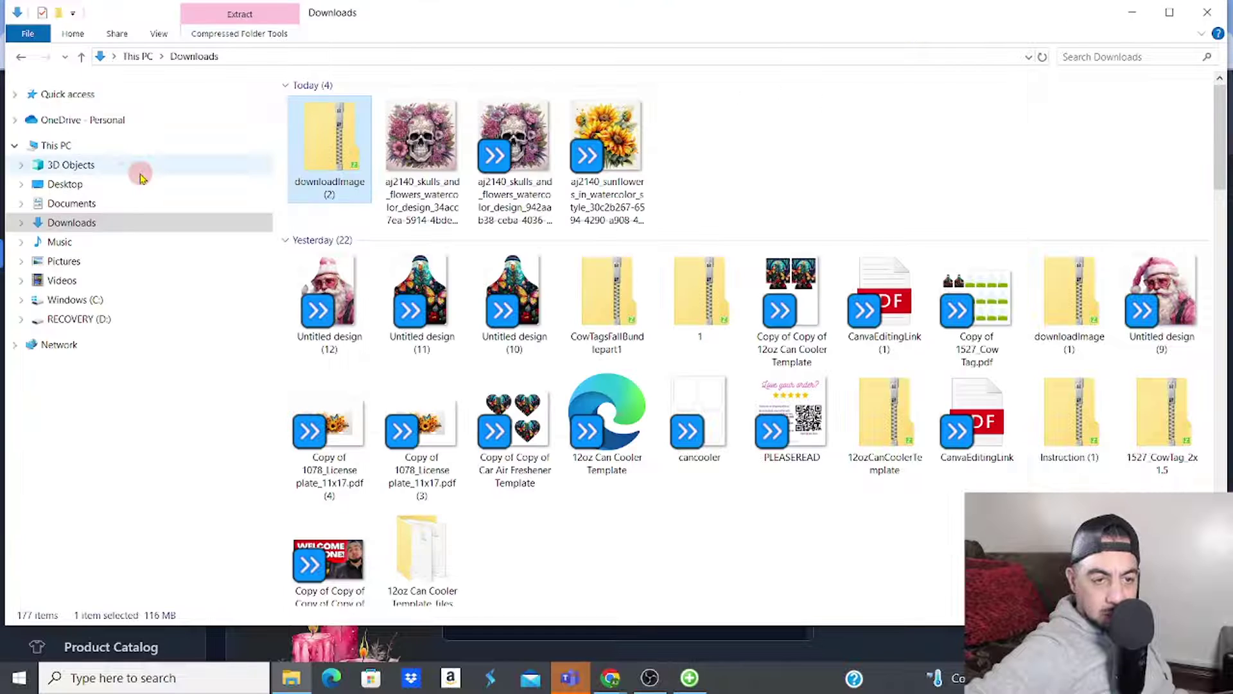
{"action": "left_click", "coordinate": [65, 184]}
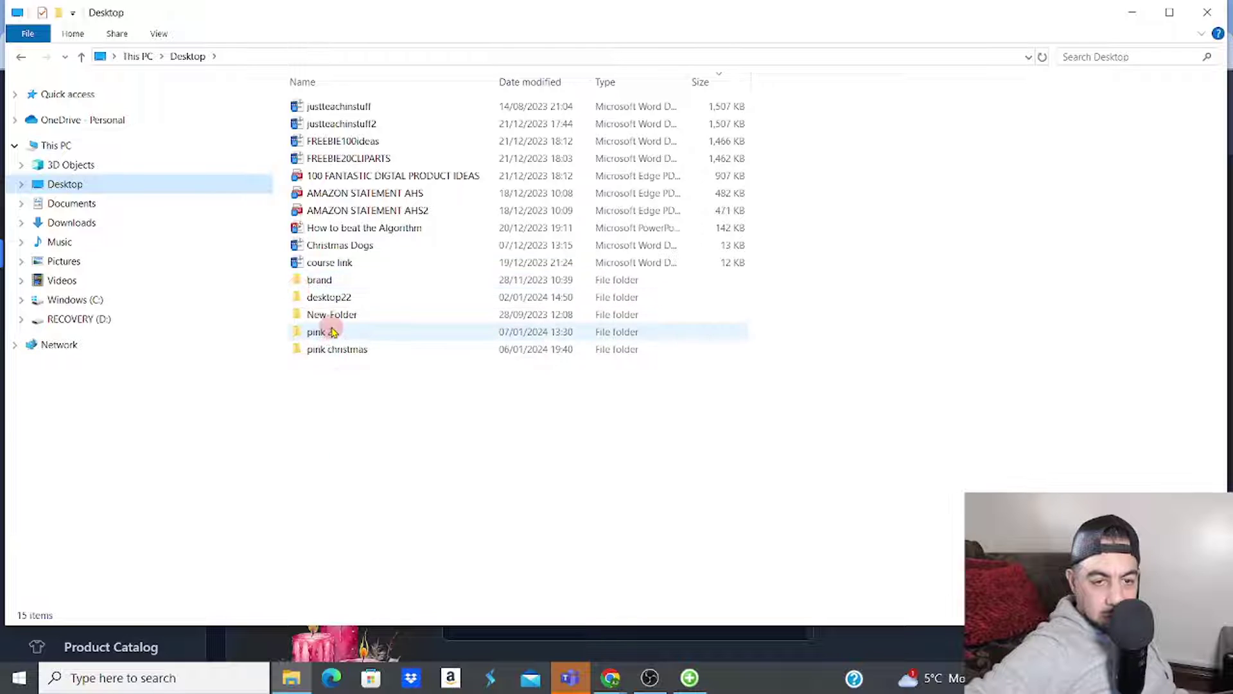
{"action": "left_click", "coordinate": [332, 332]}
{"action": "double_click", "coordinate": [332, 332]}
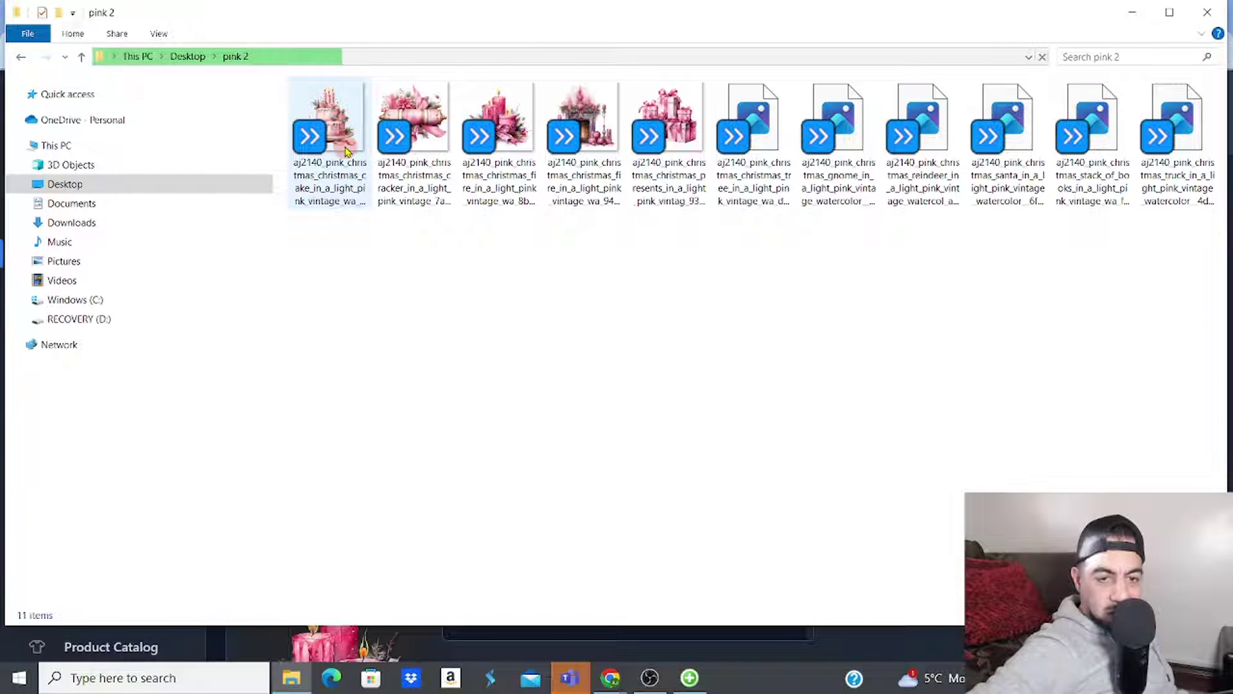
Step: Examine the extracted candles image, then inspect the Christmas presents image up close for edge quality and detail
{"action": "left_click", "coordinate": [503, 133]}
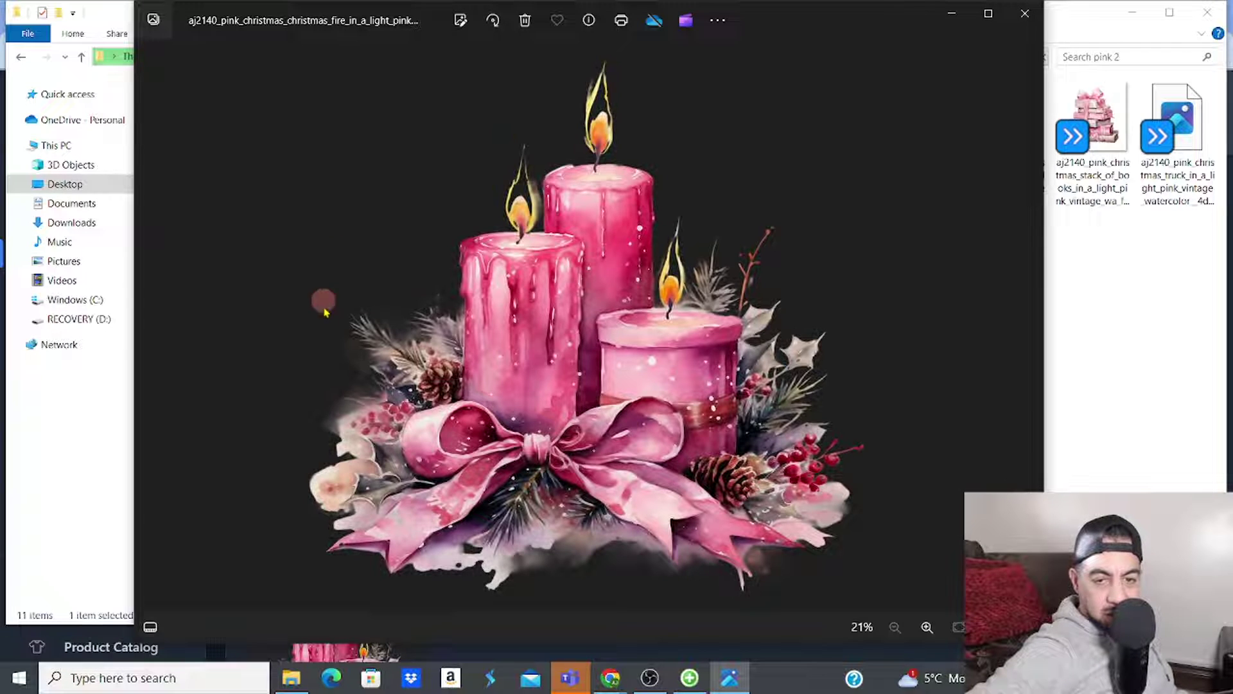
{"action": "left_click", "coordinate": [1025, 14]}
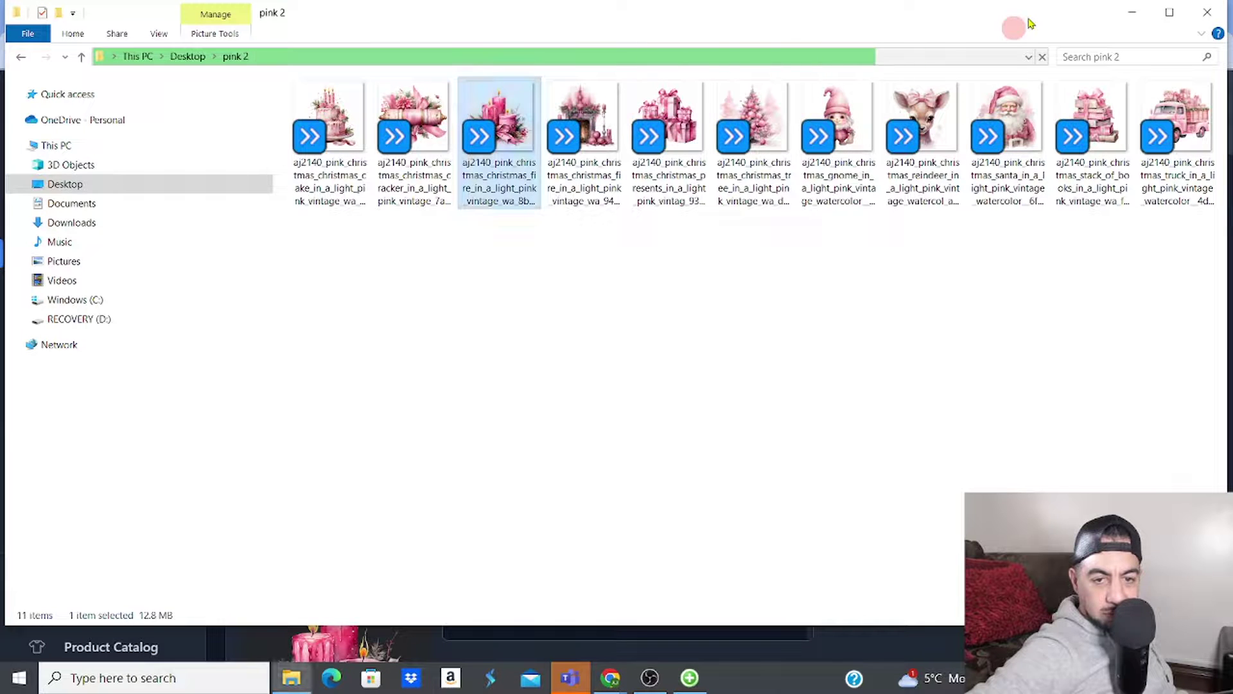
{"action": "left_click", "coordinate": [679, 106]}
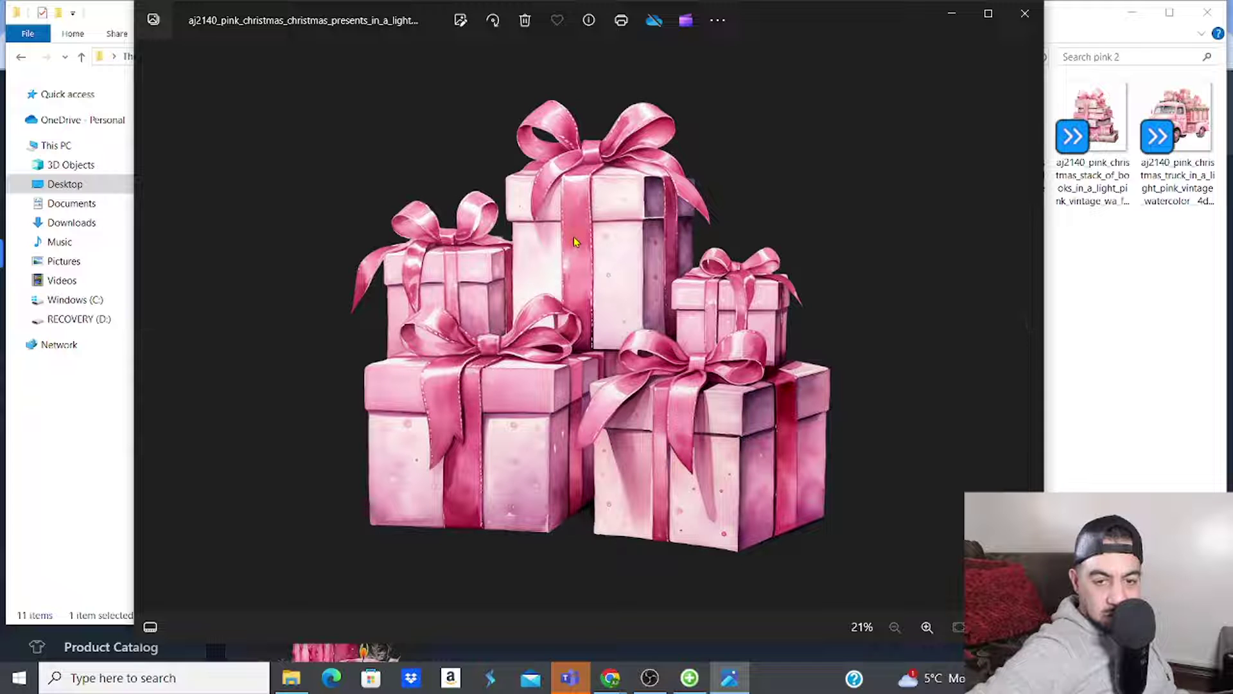
{"action": "scroll", "coordinate": [575, 241], "scroll_direction": "up", "scroll_amount": 3}
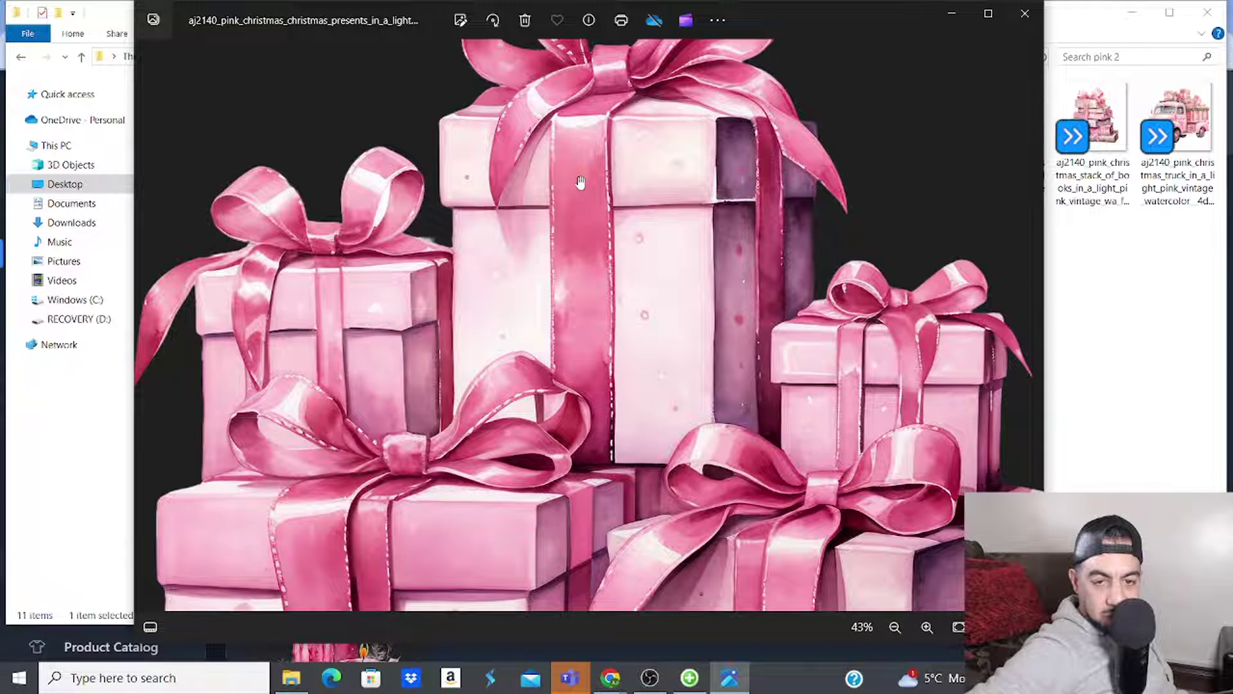
{"action": "left_click_drag", "start_coordinate": [578, 181], "coordinate": [523, 110]}
{"action": "left_click_drag", "start_coordinate": [543, 353], "coordinate": [539, 262]}
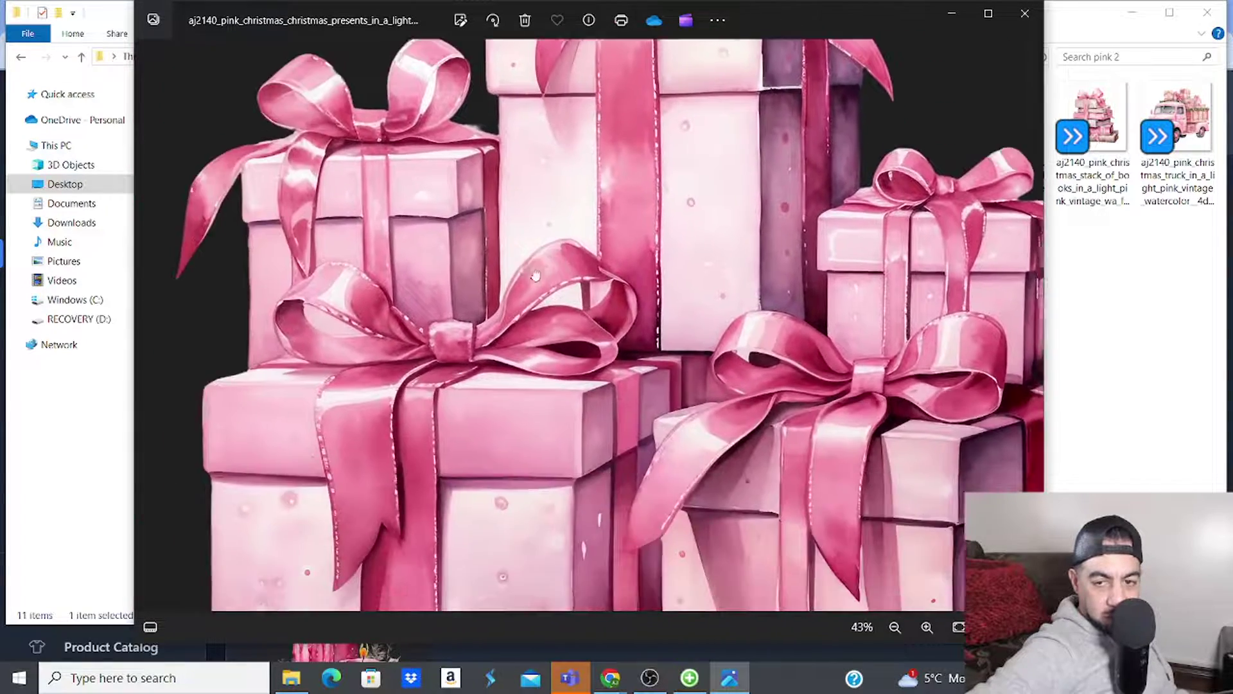
Step: Open the Christmas truck image and inspect its bodywork, wheels and stacked gifts up close
{"action": "double_click", "coordinate": [1179, 123]}
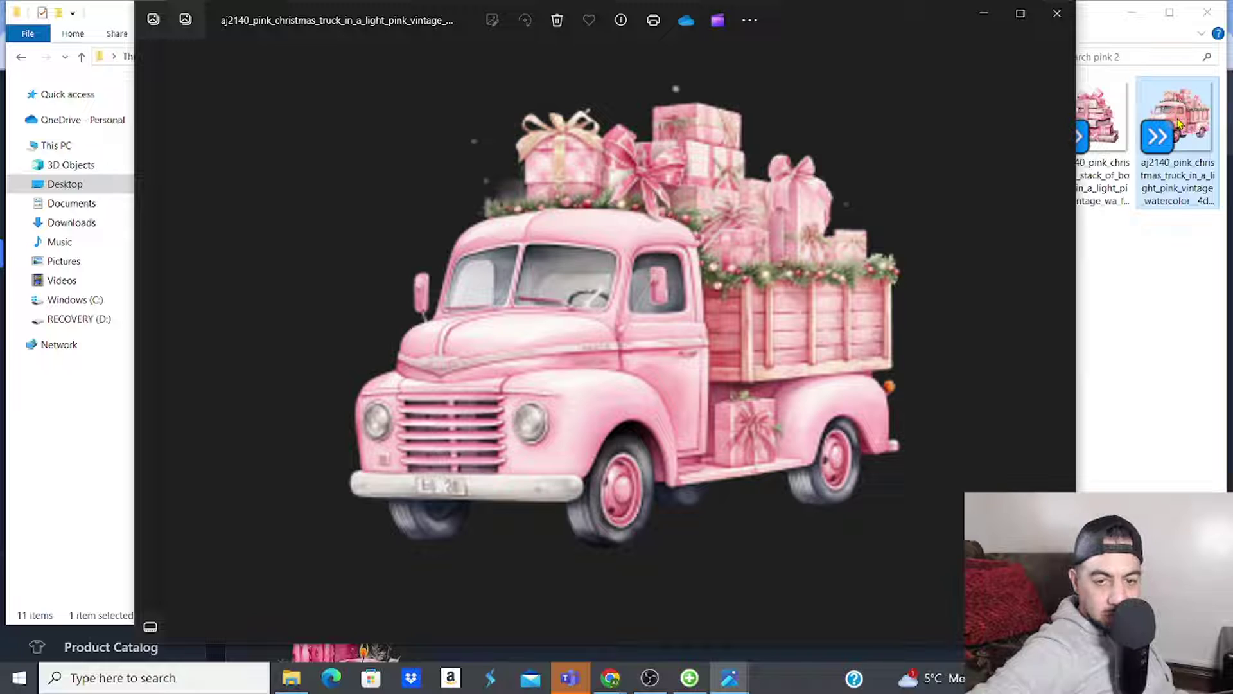
{"action": "scroll", "coordinate": [763, 165], "scroll_direction": "up", "scroll_amount": 2}
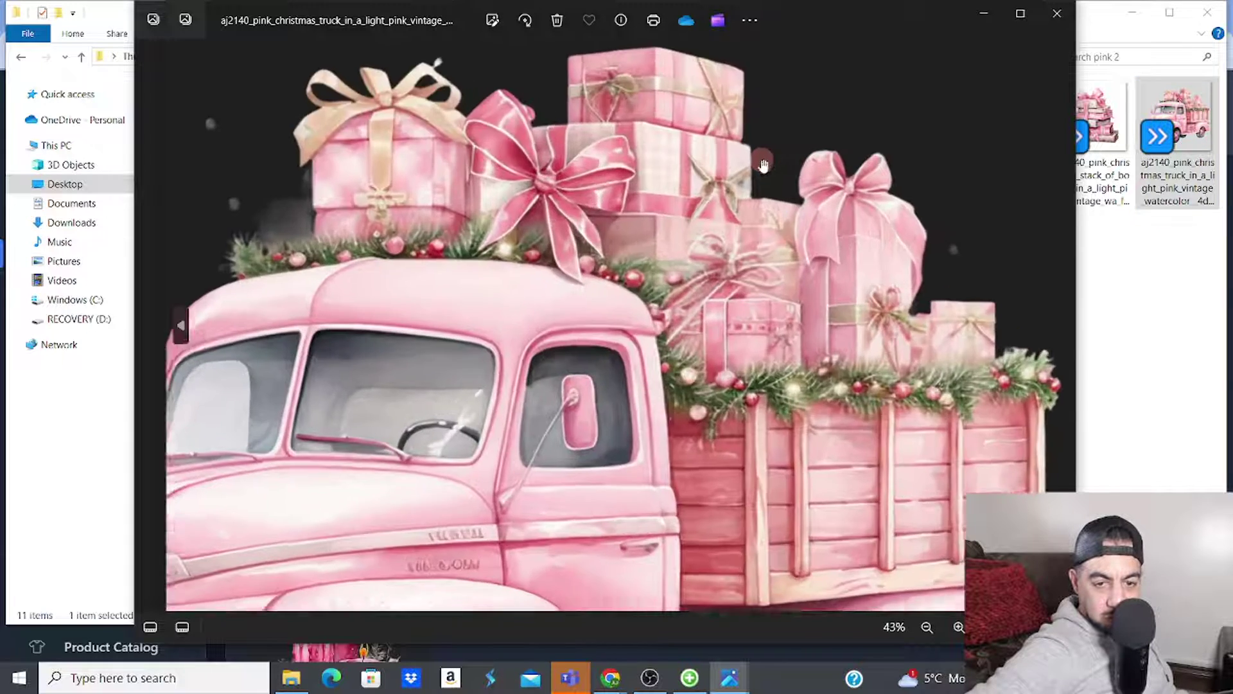
{"action": "scroll", "coordinate": [665, 316], "scroll_direction": "down", "scroll_amount": 2}
{"action": "scroll", "coordinate": [664, 317], "scroll_direction": "up", "scroll_amount": 2}
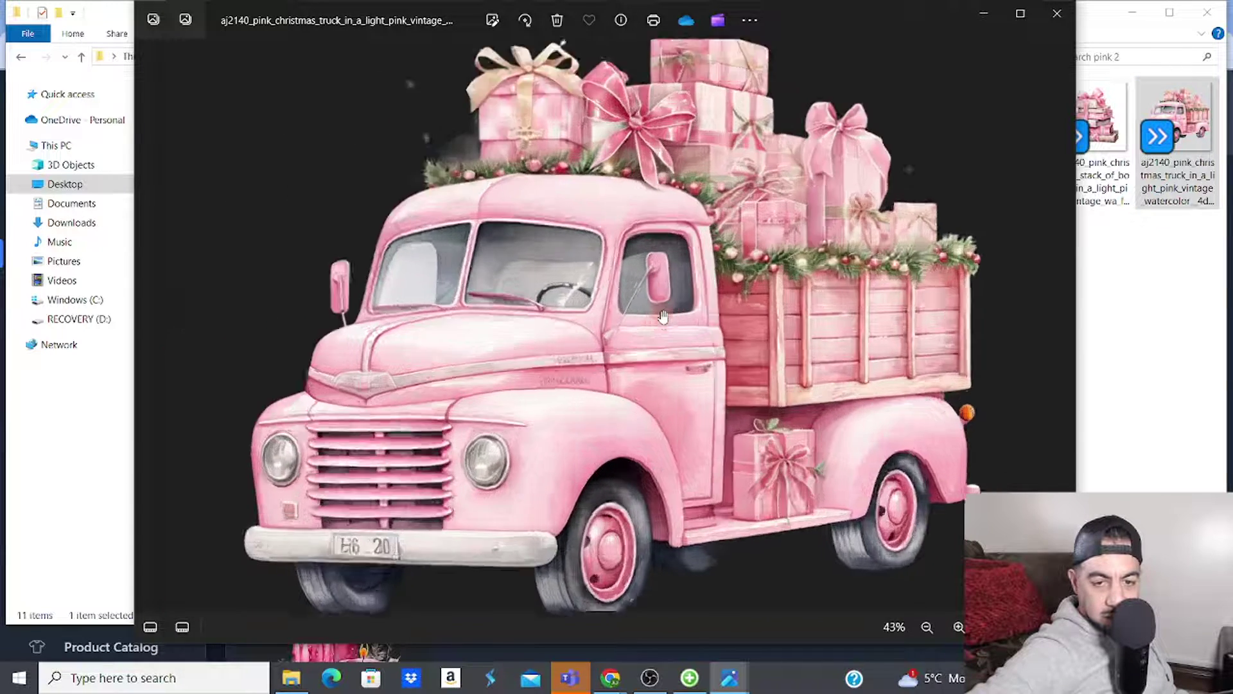
{"action": "left_click_drag", "start_coordinate": [538, 343], "coordinate": [667, 164]}
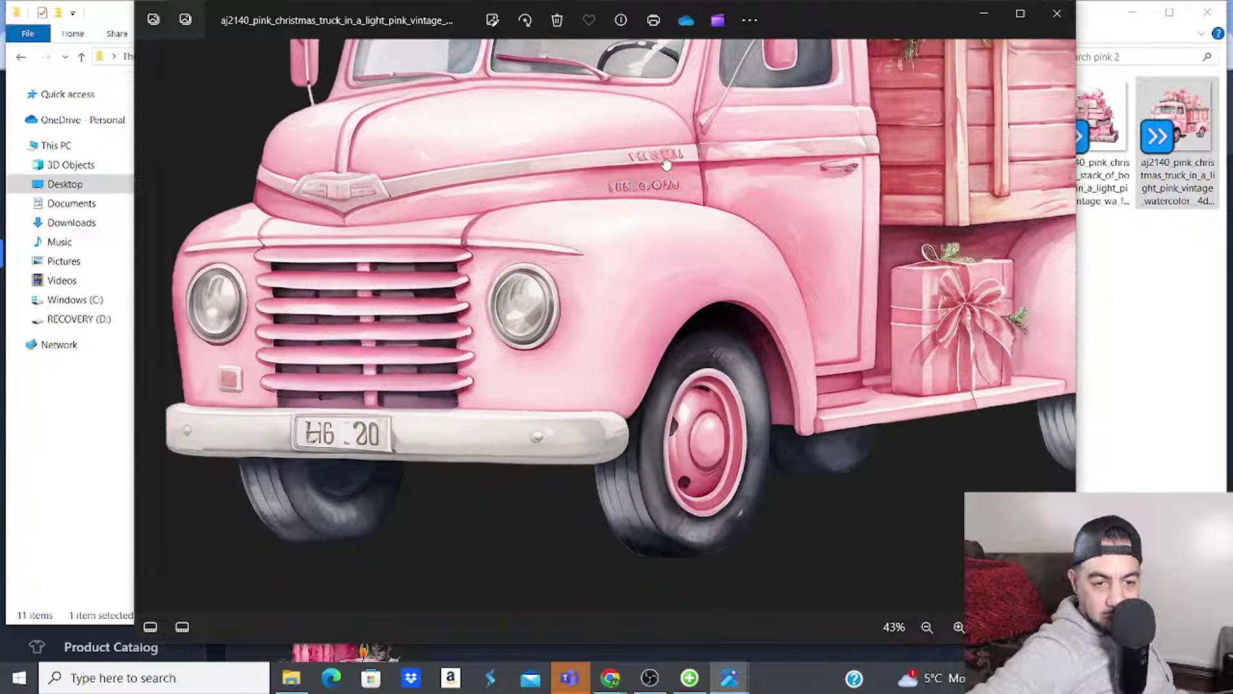
{"action": "left_click_drag", "start_coordinate": [813, 248], "coordinate": [463, 318]}
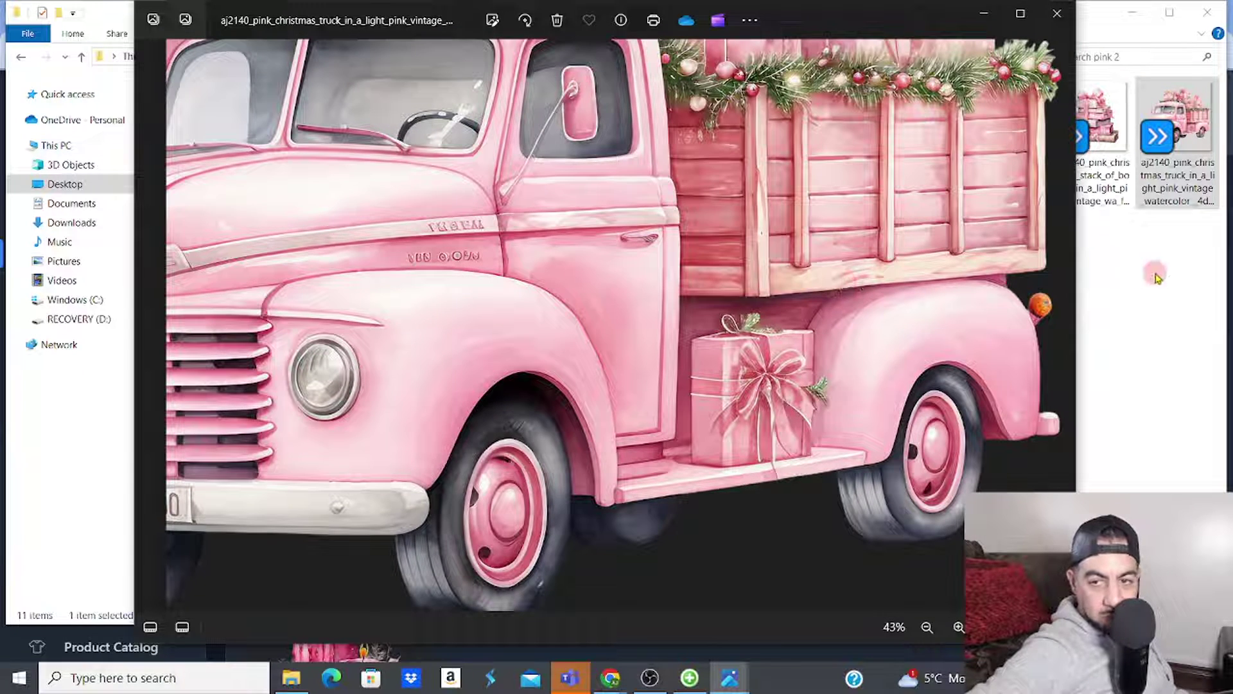
Step: Inspect the Christmas gnome image up close from hat to feet, then close the open image previews
{"action": "left_click", "coordinate": [1111, 133]}
{"action": "double_click", "coordinate": [848, 106]}
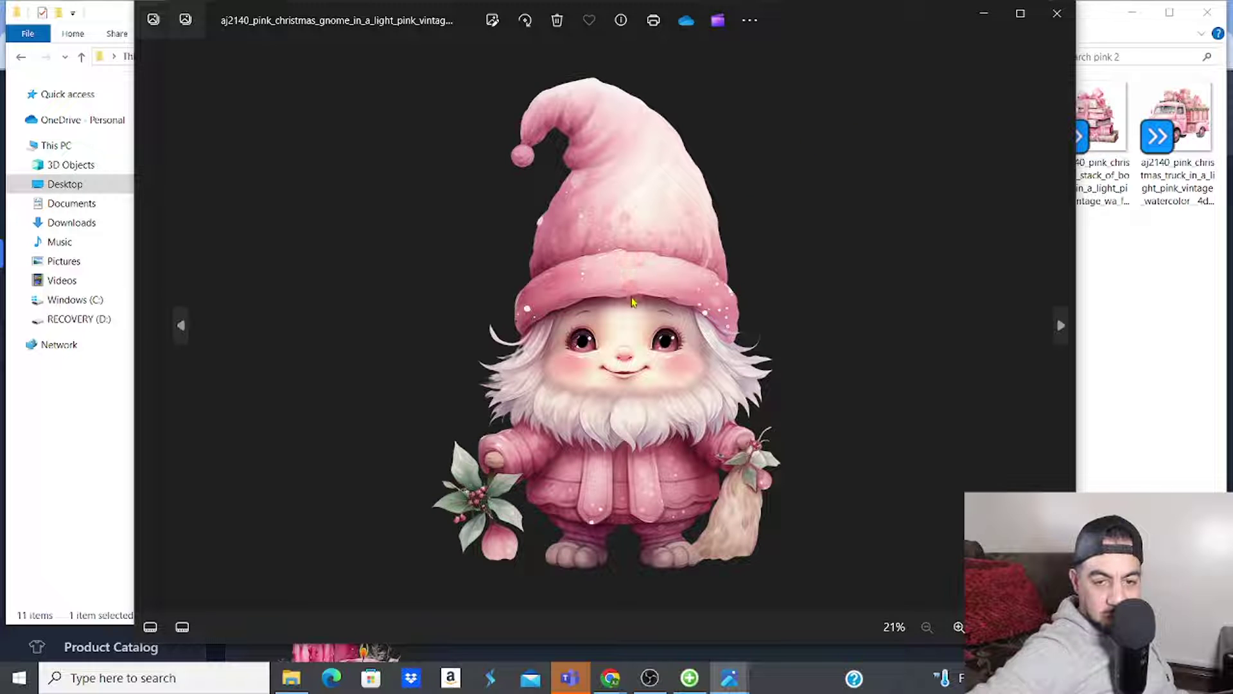
{"action": "scroll", "coordinate": [632, 302], "scroll_direction": "up", "scroll_amount": 2}
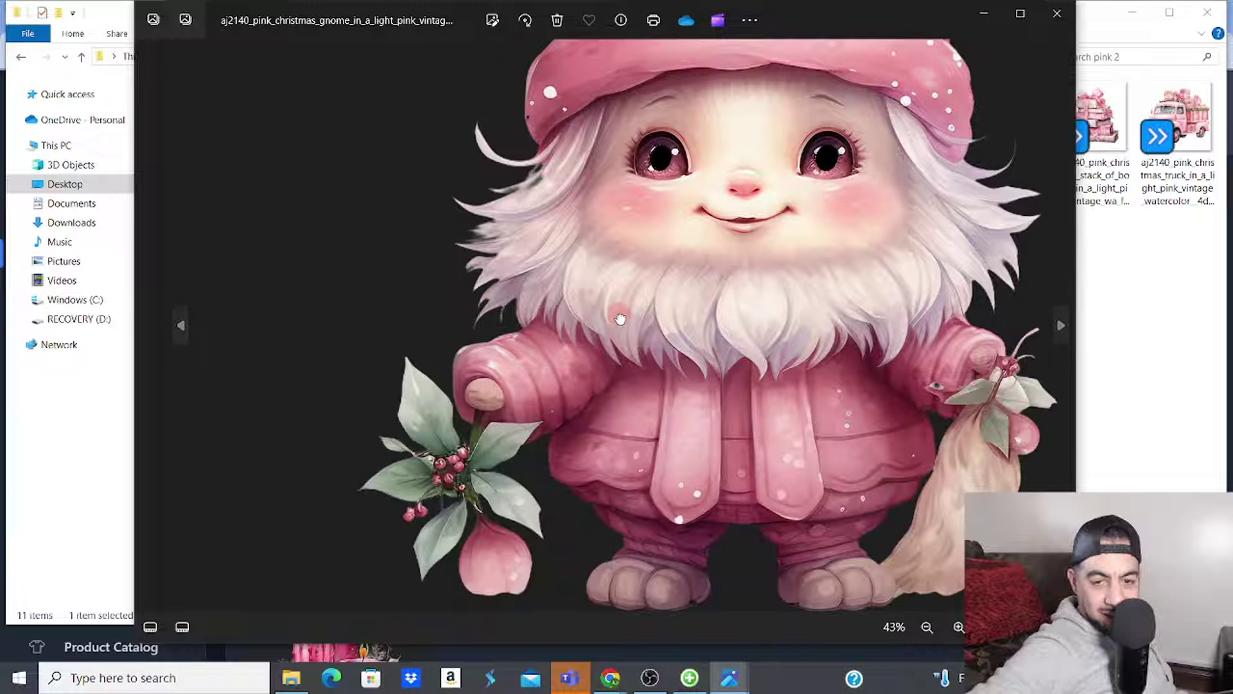
{"action": "left_click_drag", "start_coordinate": [538, 450], "coordinate": [665, 218]}
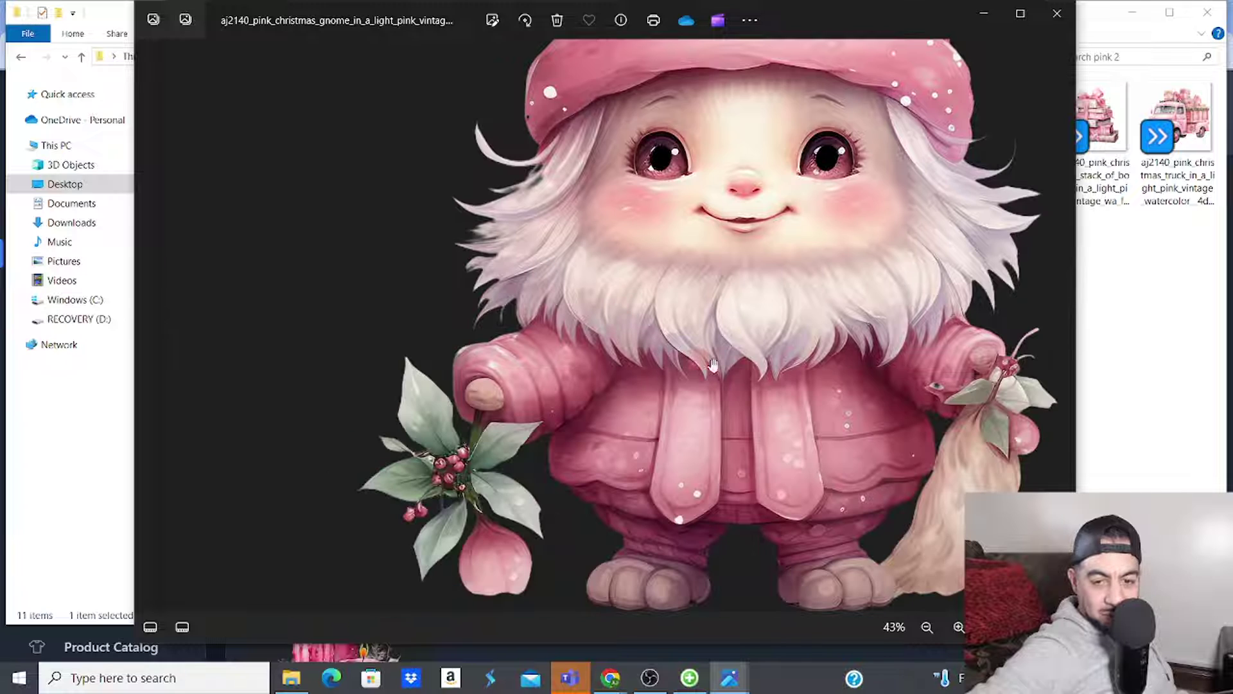
{"action": "left_click_drag", "start_coordinate": [713, 365], "coordinate": [527, 493]}
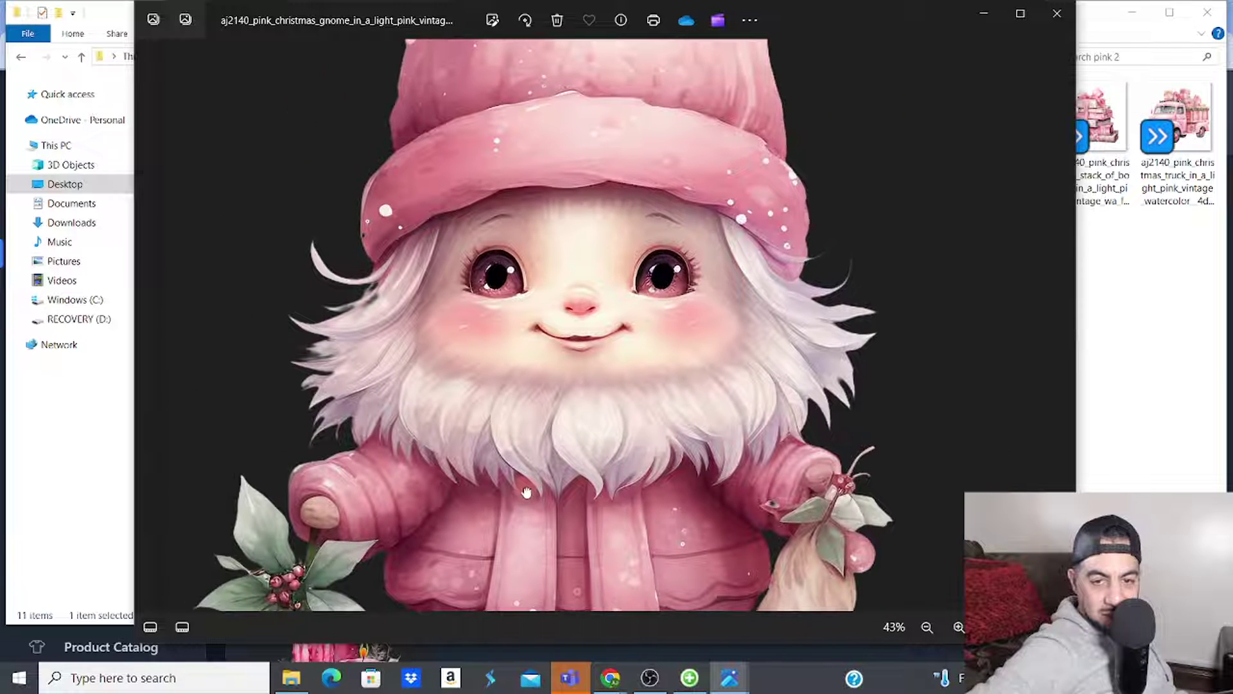
{"action": "left_click_drag", "start_coordinate": [664, 129], "coordinate": [586, 363]}
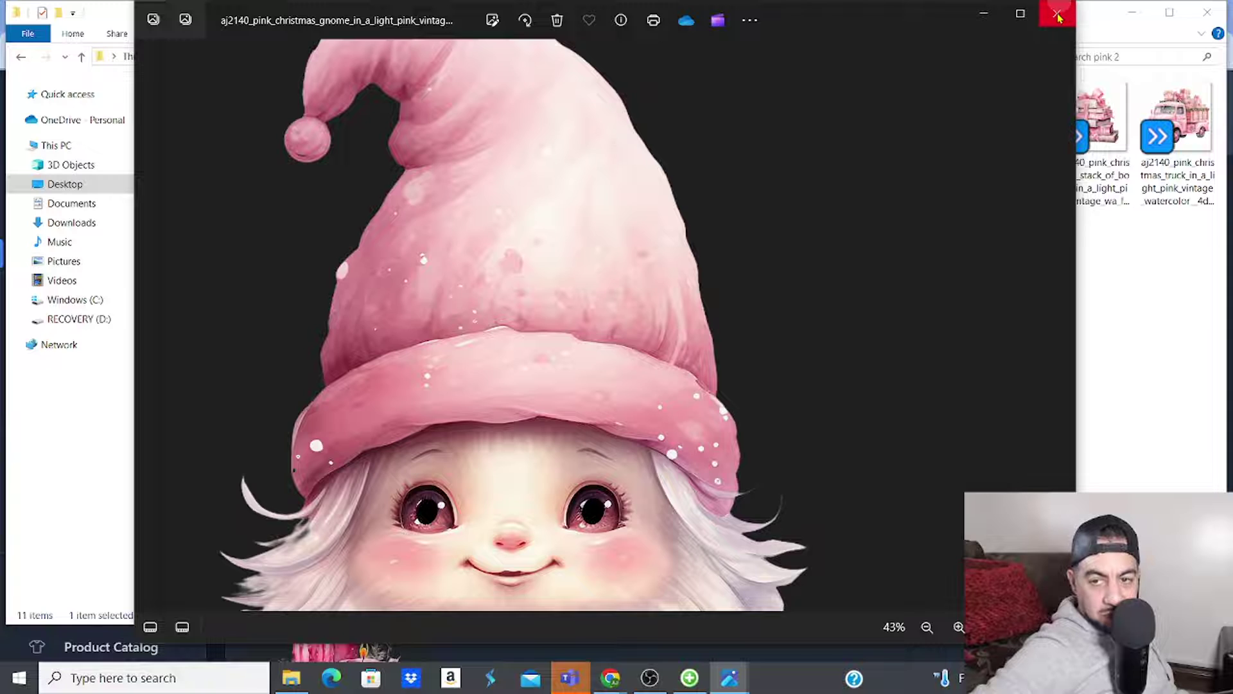
{"action": "double_click", "coordinate": [1106, 171]}
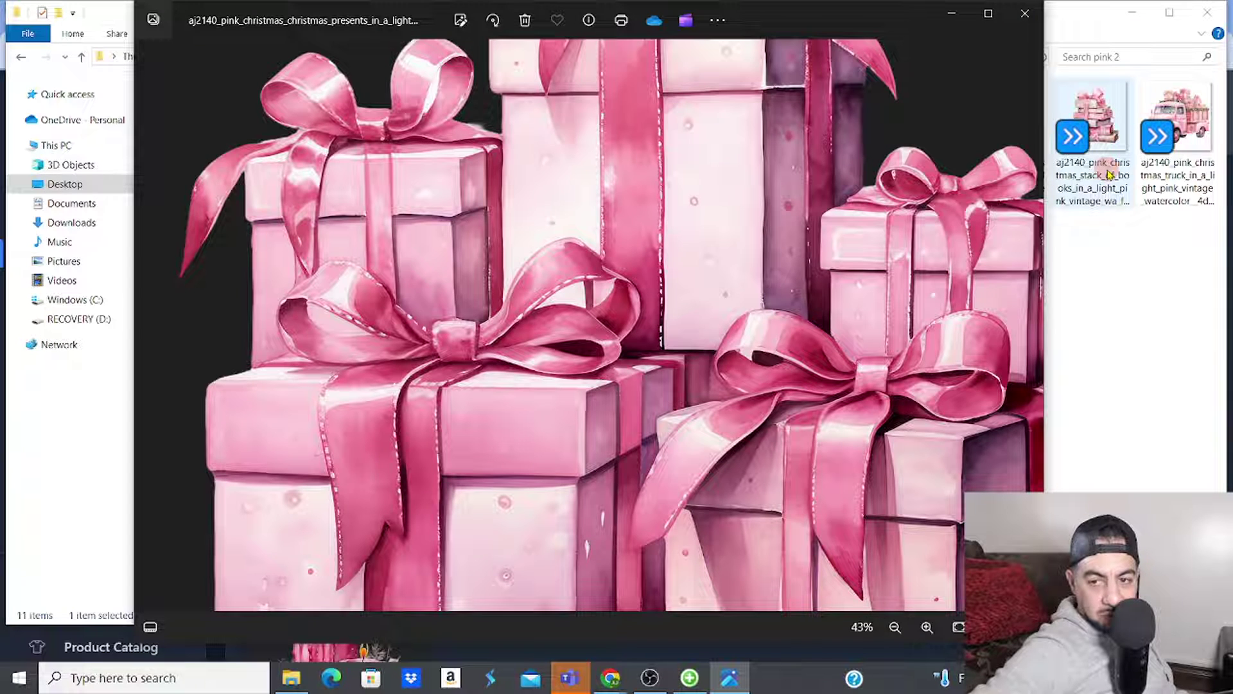
{"action": "left_click", "coordinate": [1025, 13]}
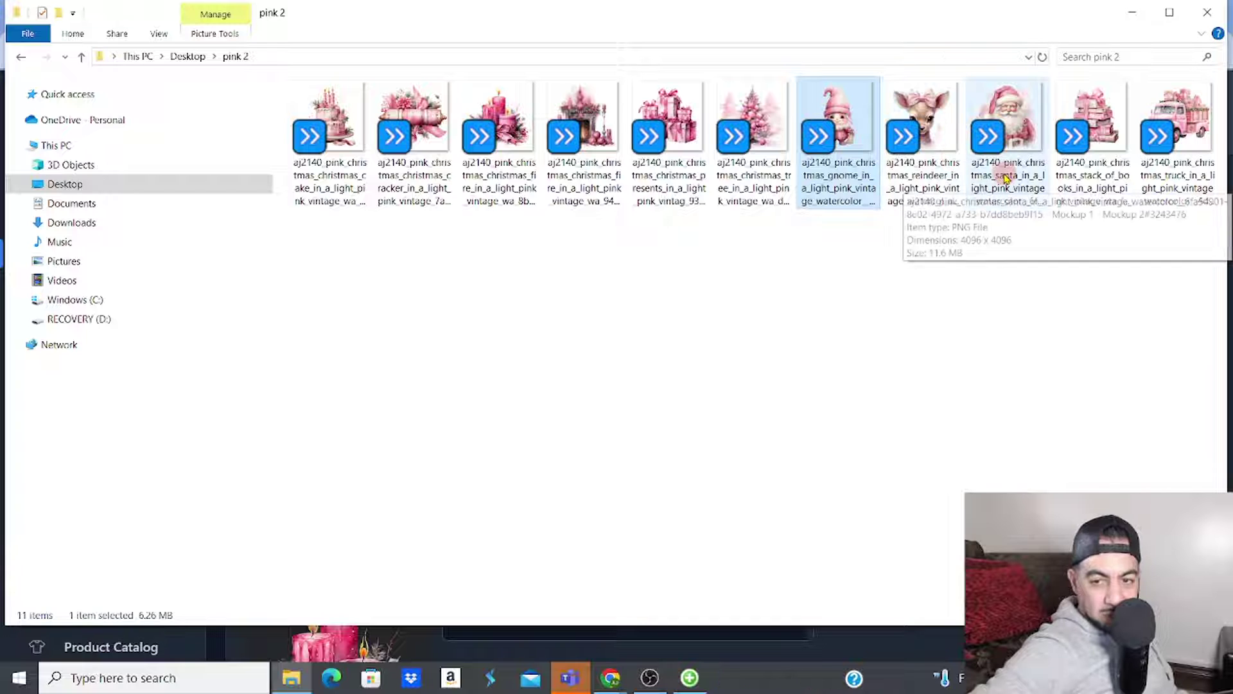